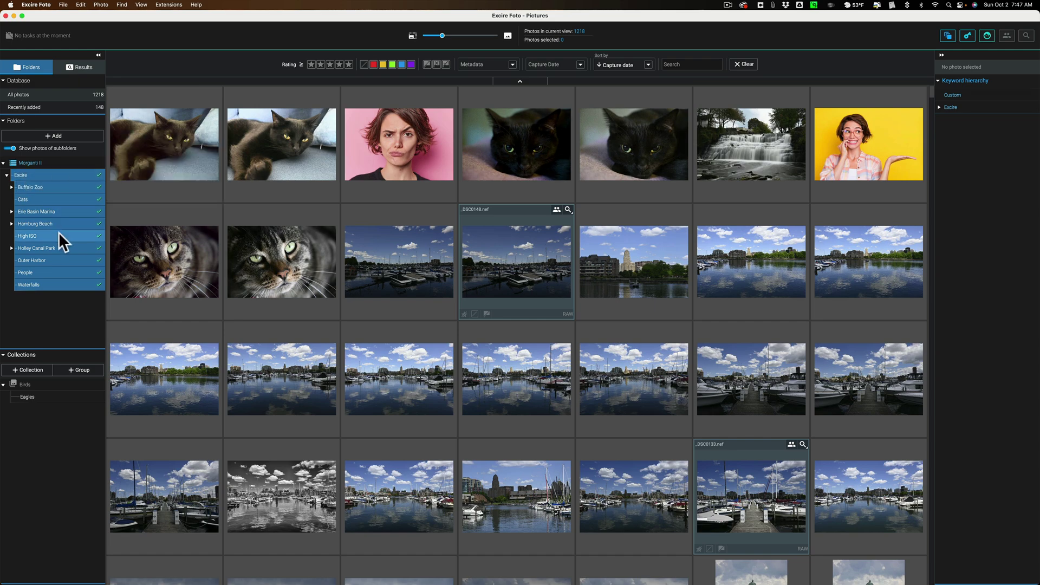
# Open Extensions > Overview to see Excire Analytics listed as activated with its camera chart
pyautogui.scroll(-10, 316, 236)
pyautogui.scroll(10, 316, 235)
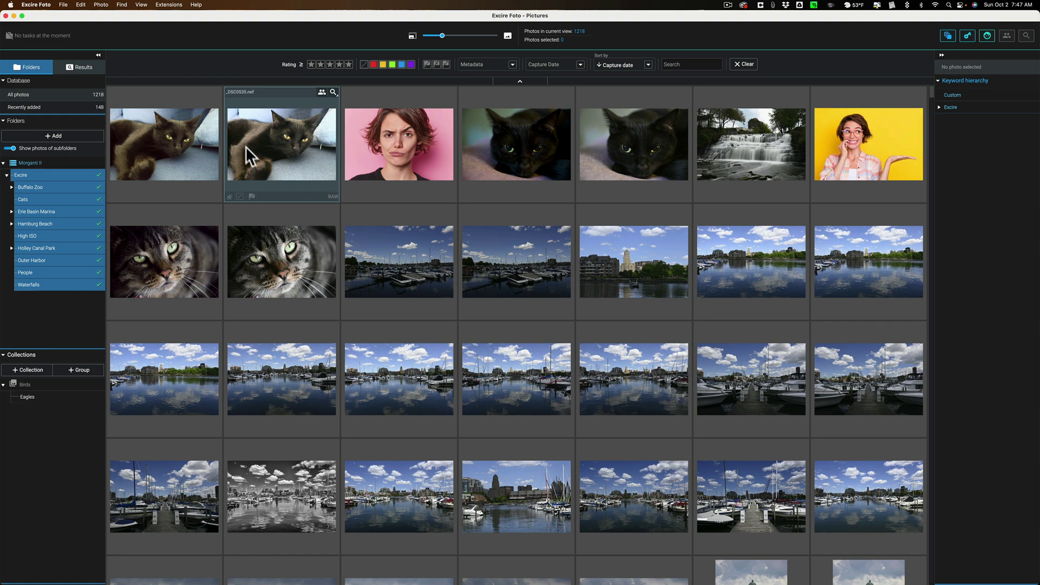
pyautogui.click(93, 11)
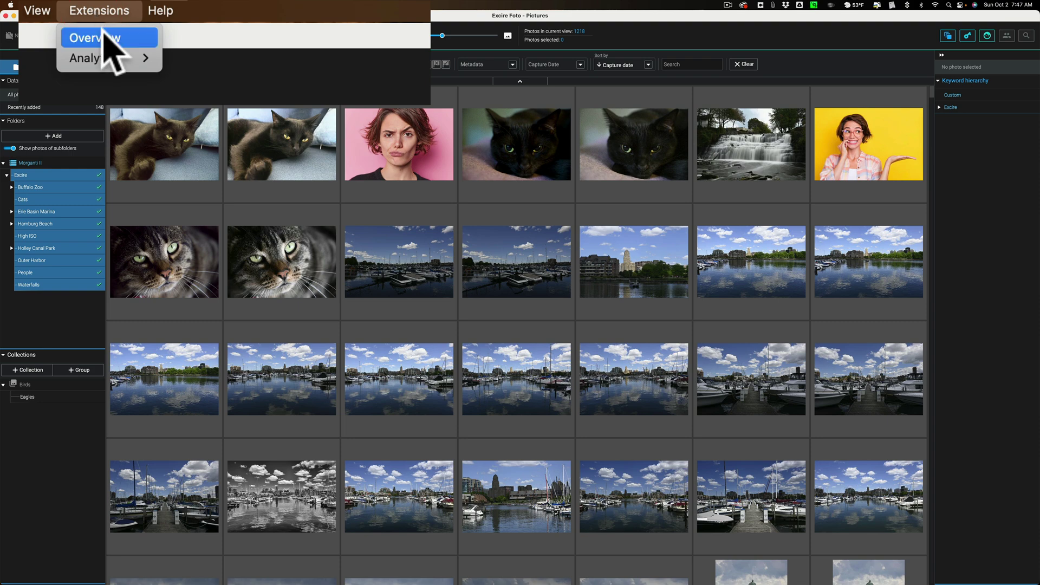
pyautogui.moveTo(106, 55)
pyautogui.click(105, 40)
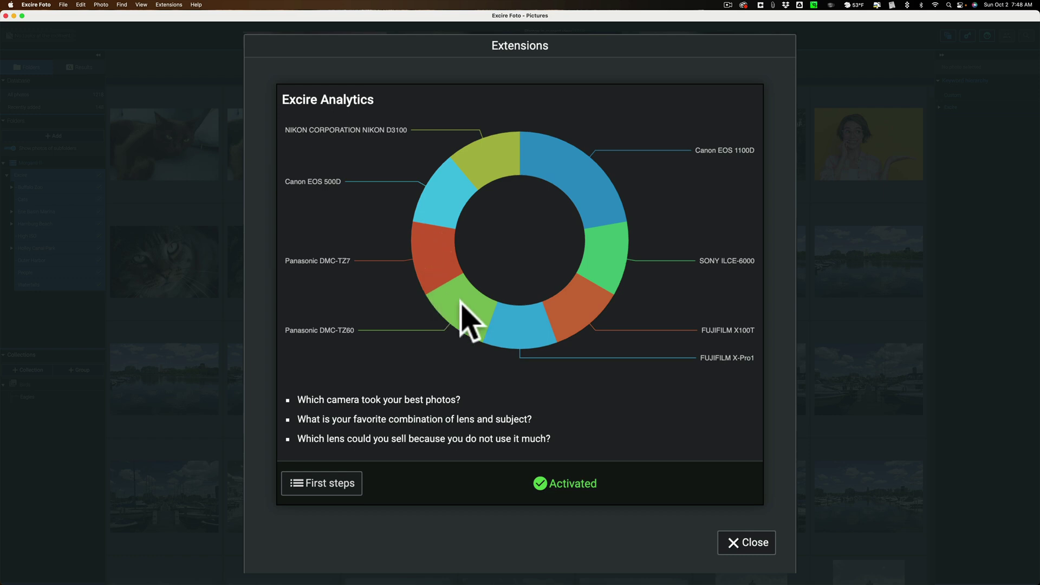
# Open the First steps Quickstart PDF and page through to 'What is Excire Analytics for'
pyautogui.click(328, 478)
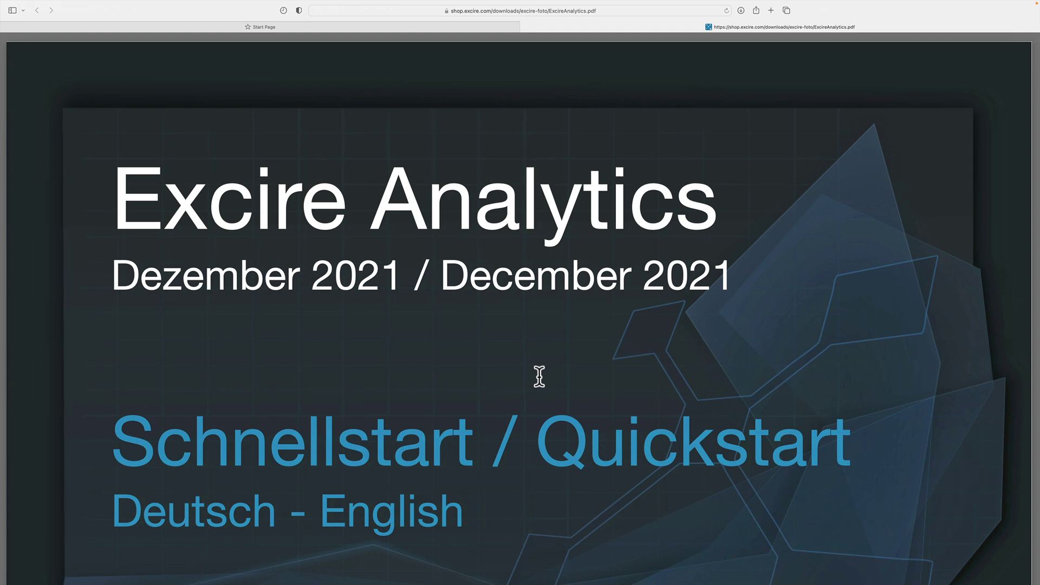
pyautogui.scroll(-5, 539, 376)
pyautogui.moveTo(553, 566)
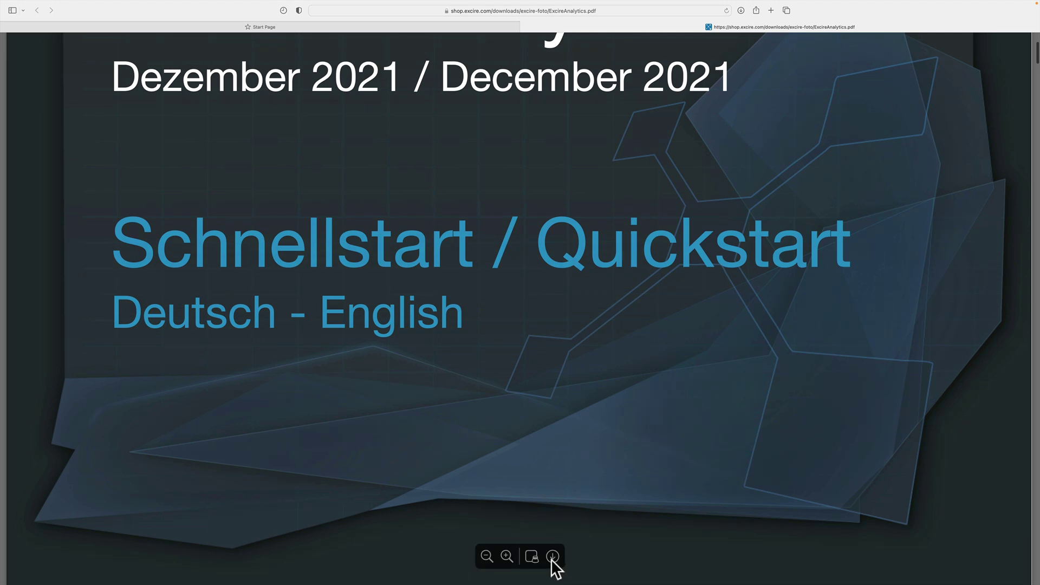
pyautogui.scroll(-7, 531, 355)
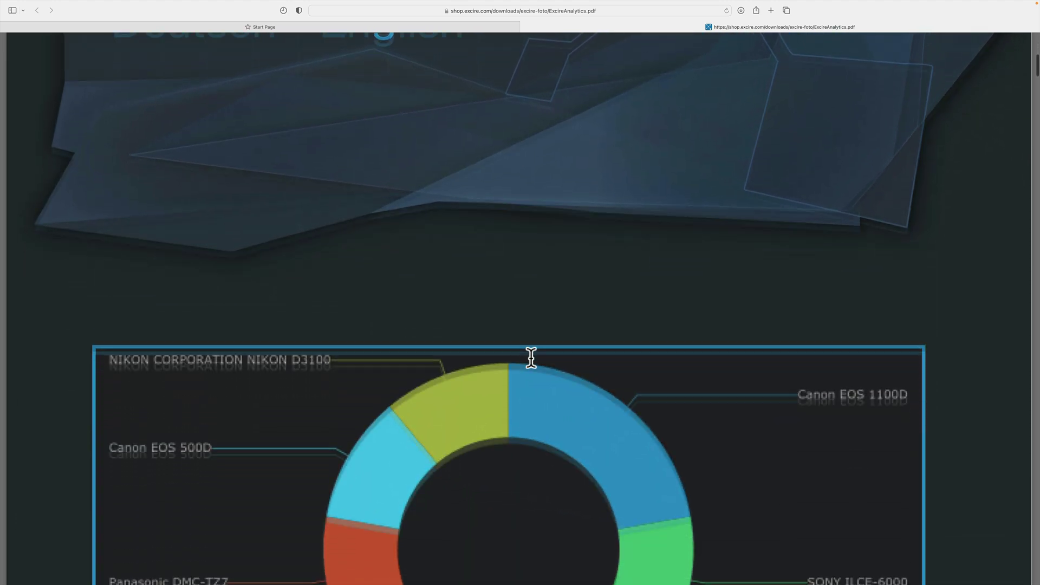
pyautogui.scroll(9, 531, 357)
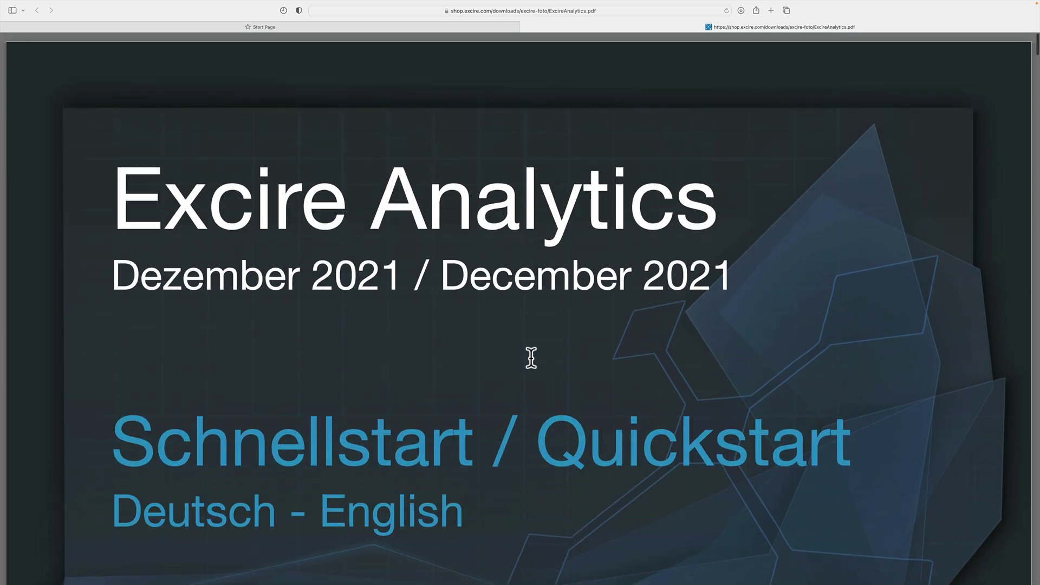
pyautogui.scroll(-15, 531, 358)
pyautogui.scroll(-20, 531, 357)
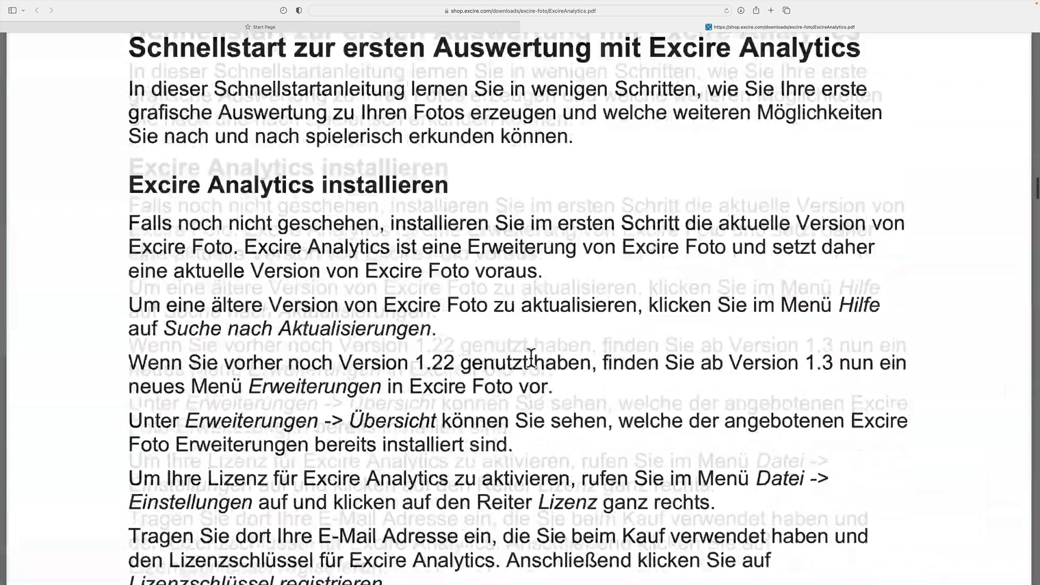
pyautogui.scroll(-20, 531, 357)
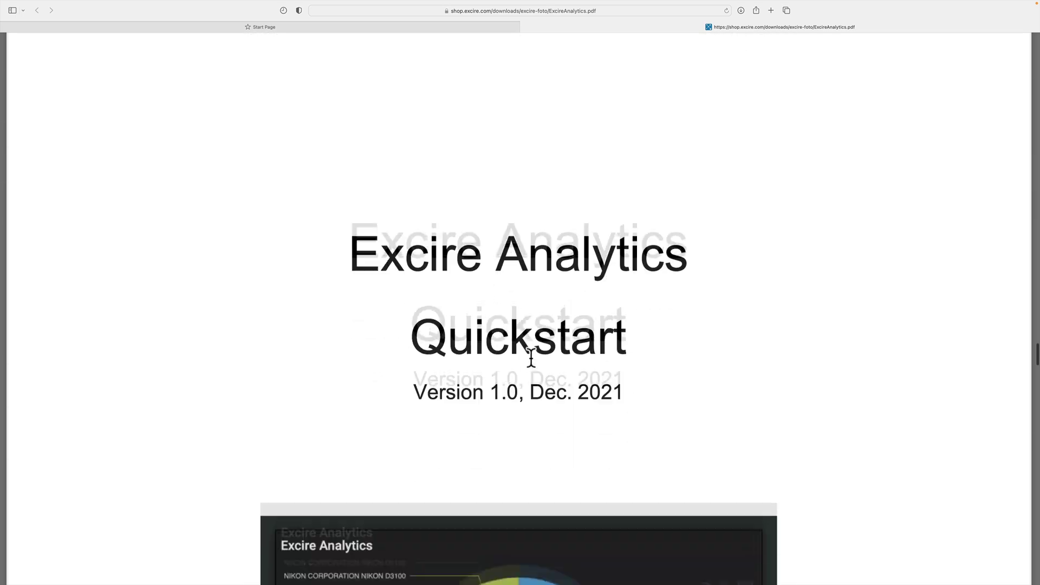
pyautogui.scroll(-10, 532, 358)
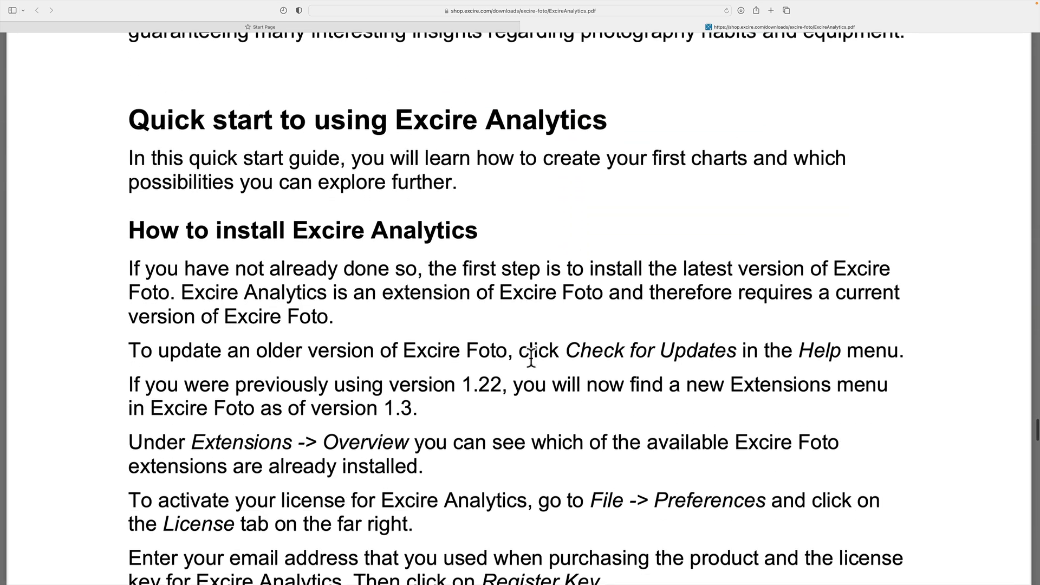
pyautogui.scroll(5, 531, 357)
pyautogui.scroll(5, 531, 357)
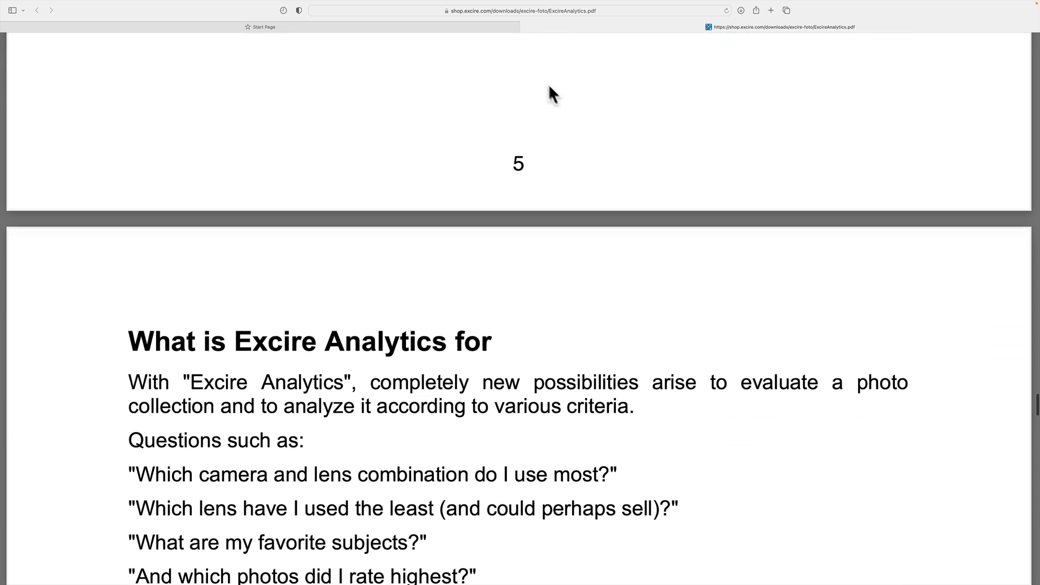
# Close the Quickstart PDF and the Extensions dialog, then bring up the Extensions > Analytics submenu
pyautogui.click(525, 26)
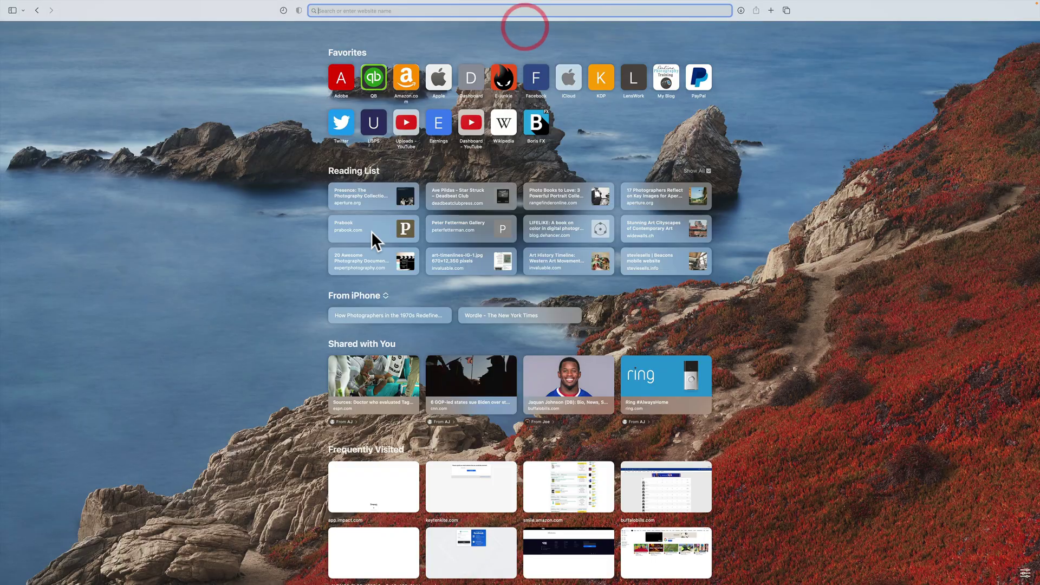
pyautogui.hotkey('ctrl', 'Left')
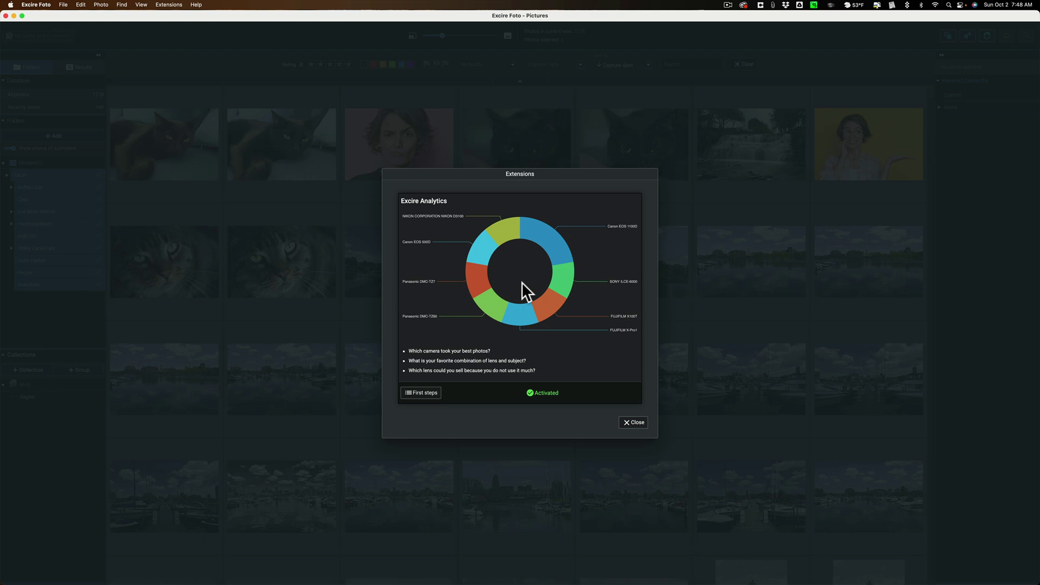
pyautogui.click(634, 422)
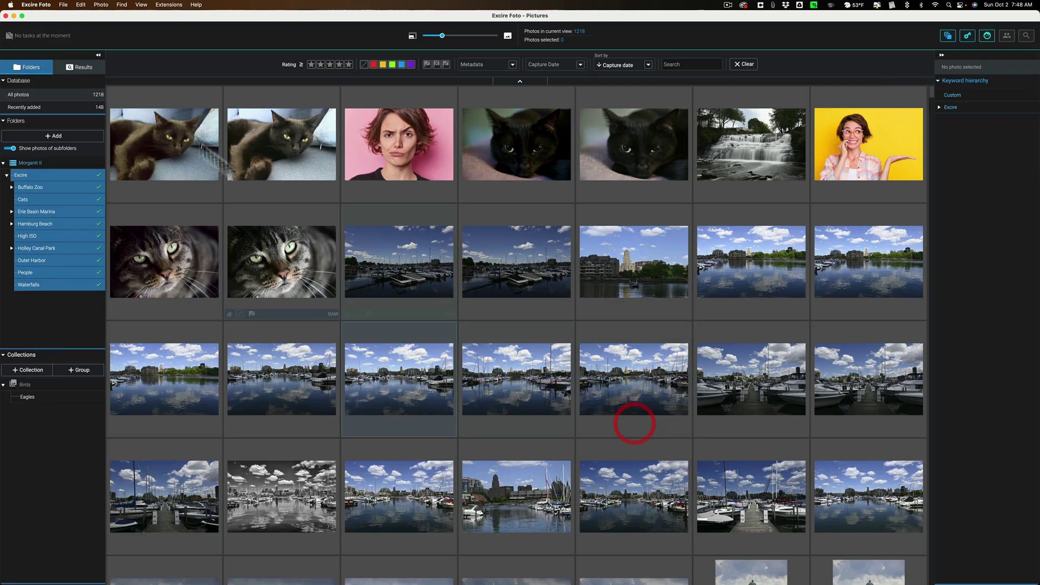
pyautogui.click(171, 4)
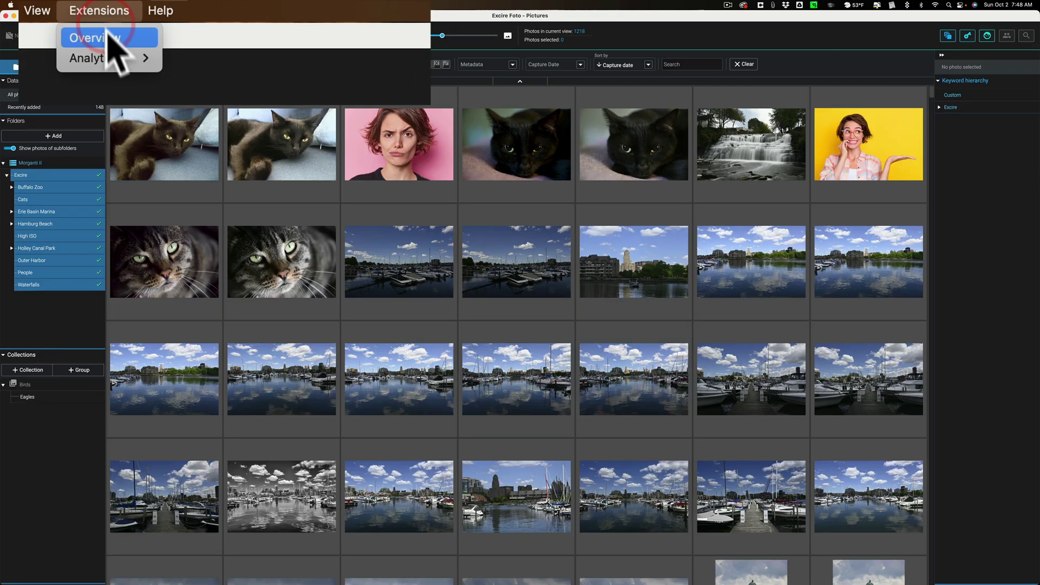
pyautogui.moveTo(173, 25)
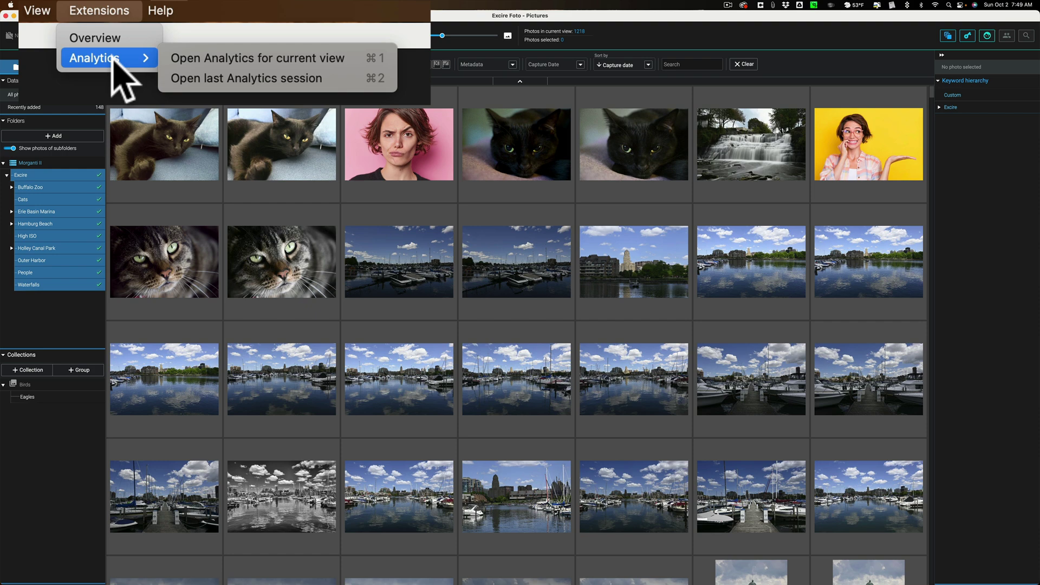
# Open Analytics for the current view, showing 1216 photos as a camera-model doughnut
pyautogui.click(236, 58)
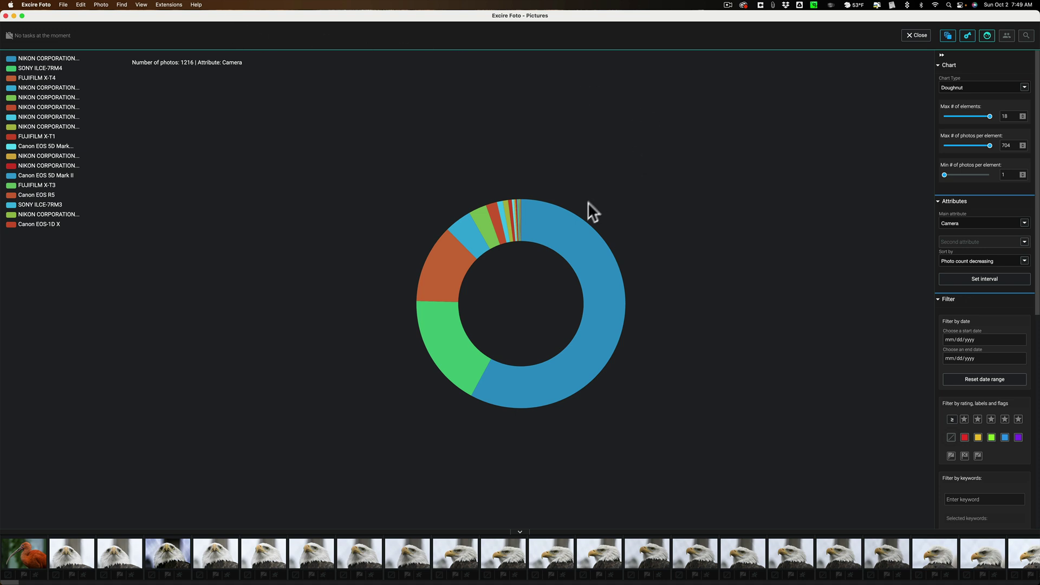
pyautogui.moveTo(569, 238)
pyautogui.moveTo(517, 206)
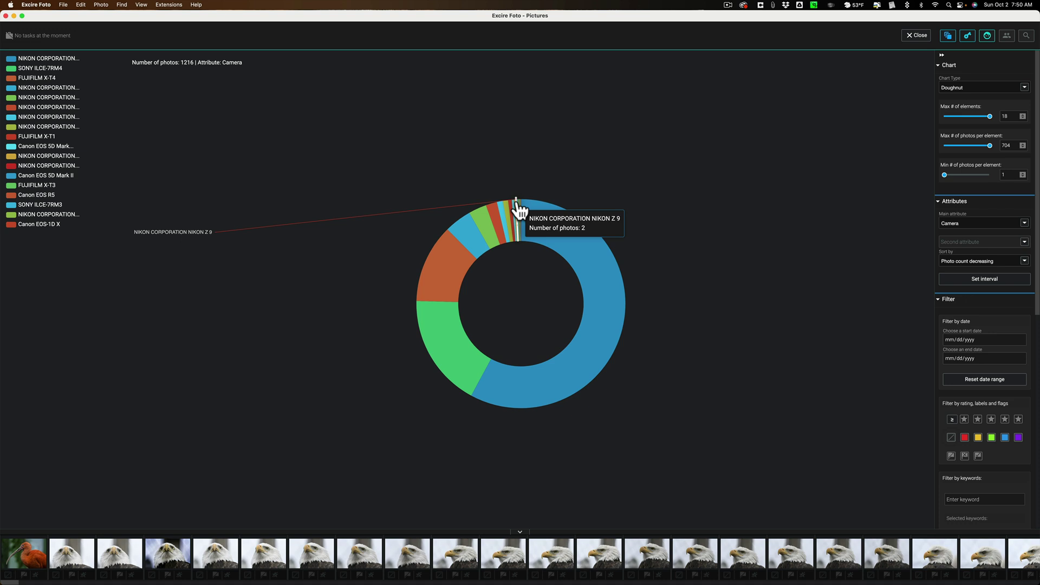
pyautogui.click(517, 206)
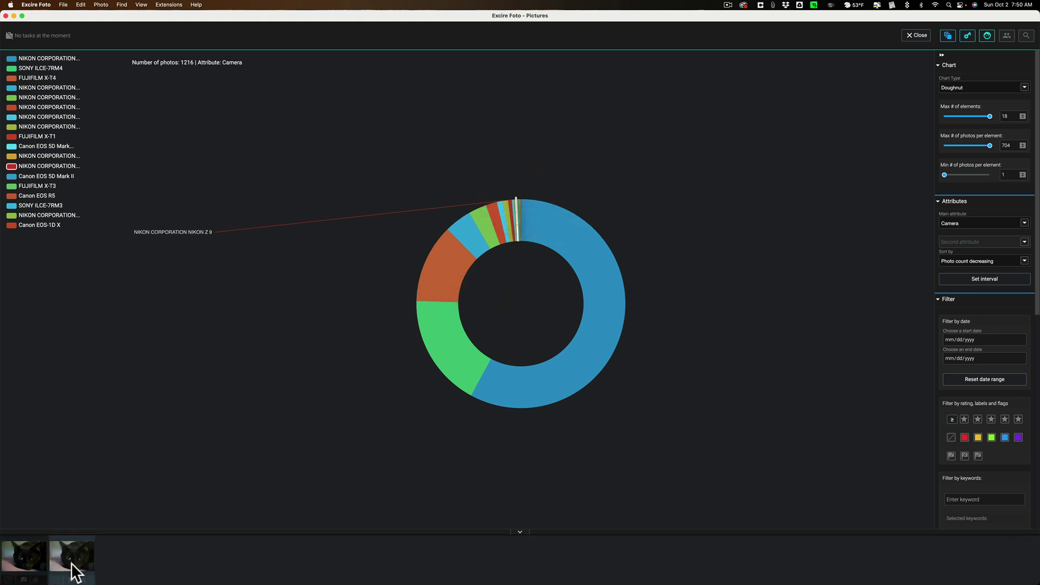
pyautogui.click(541, 232)
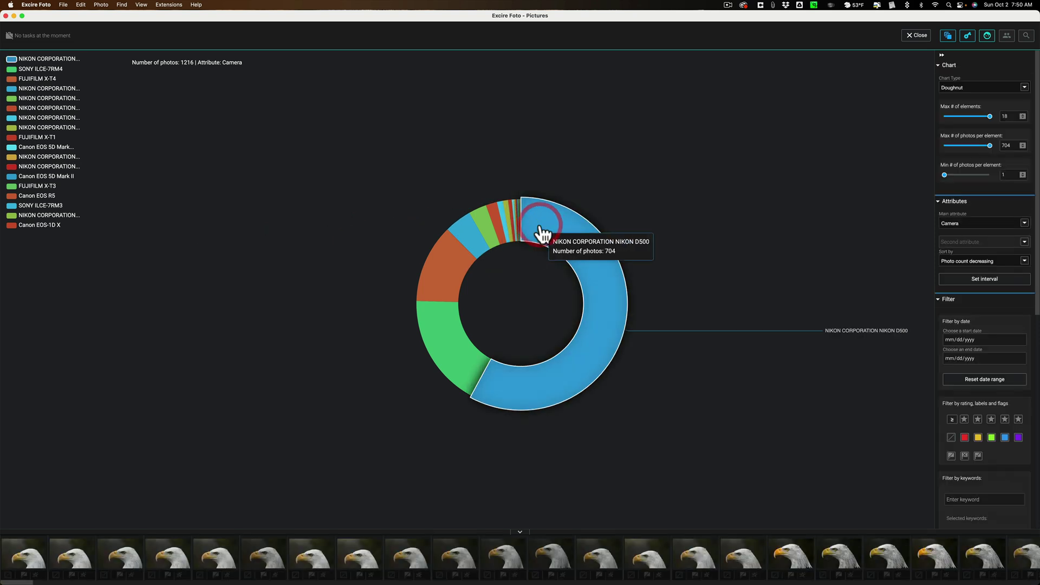
pyautogui.click(451, 268)
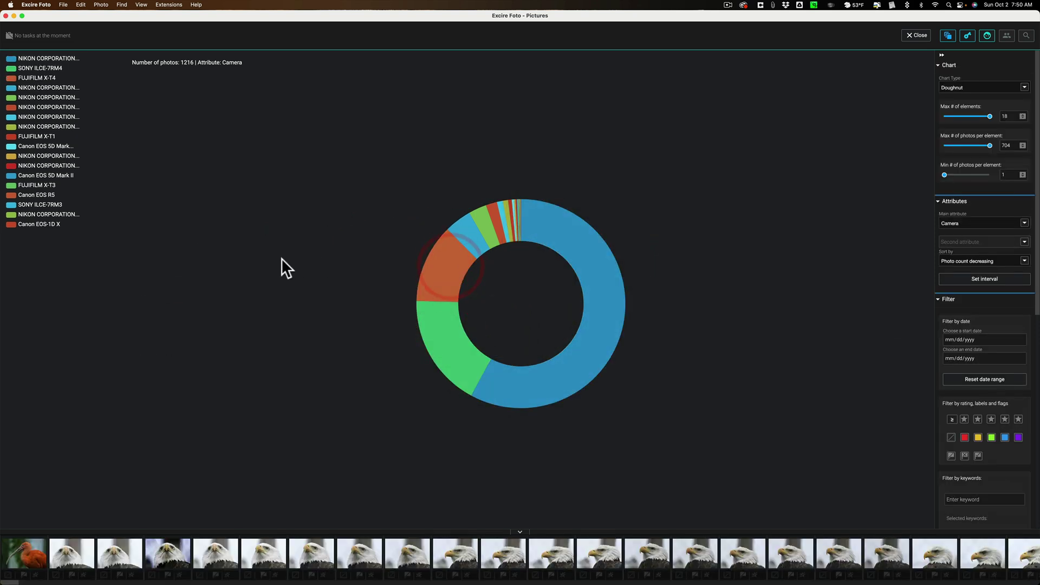
pyautogui.click(453, 268)
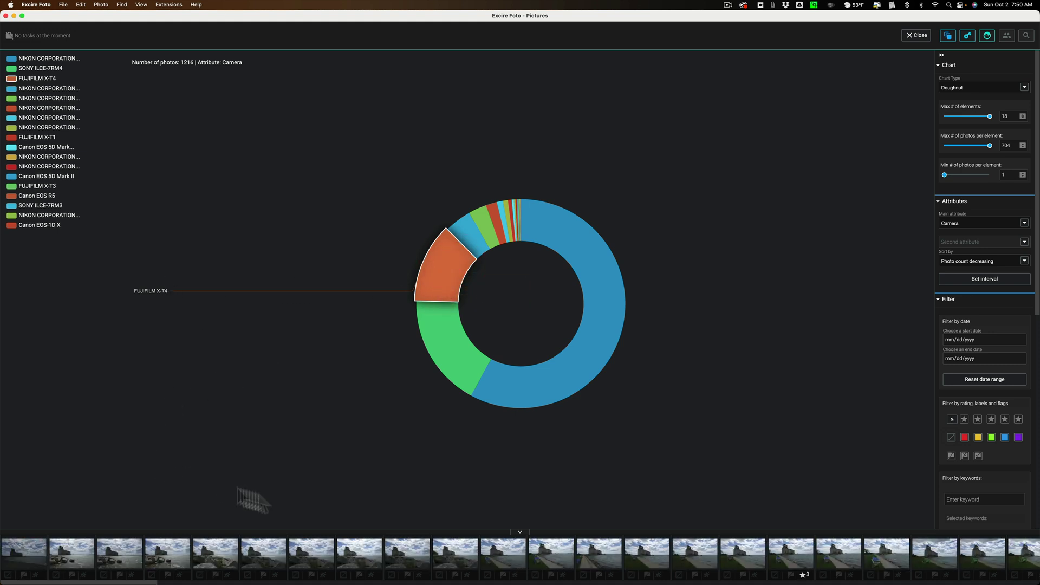
pyautogui.scroll(-15, 730, 541)
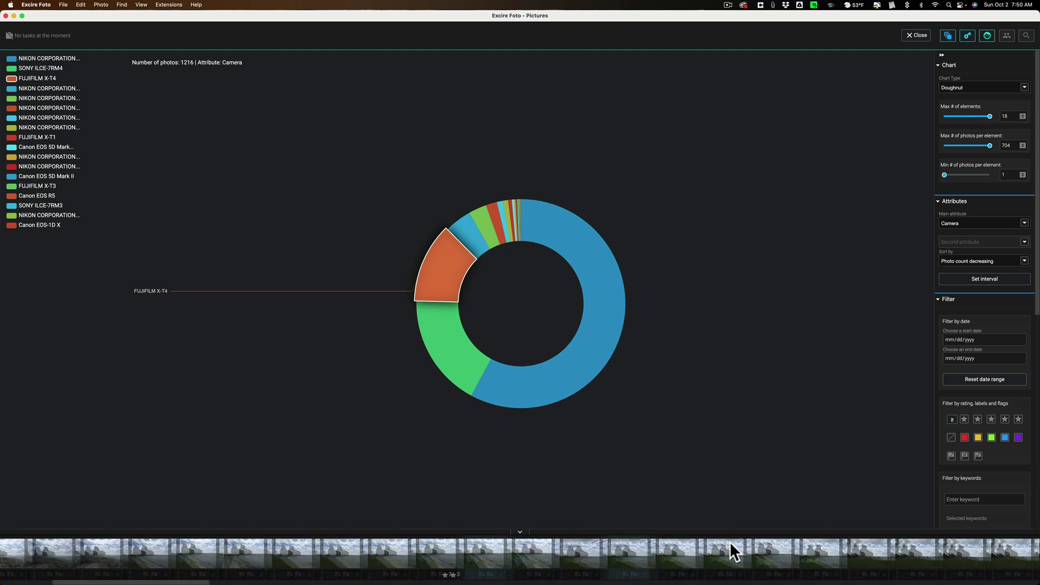
pyautogui.click(442, 266)
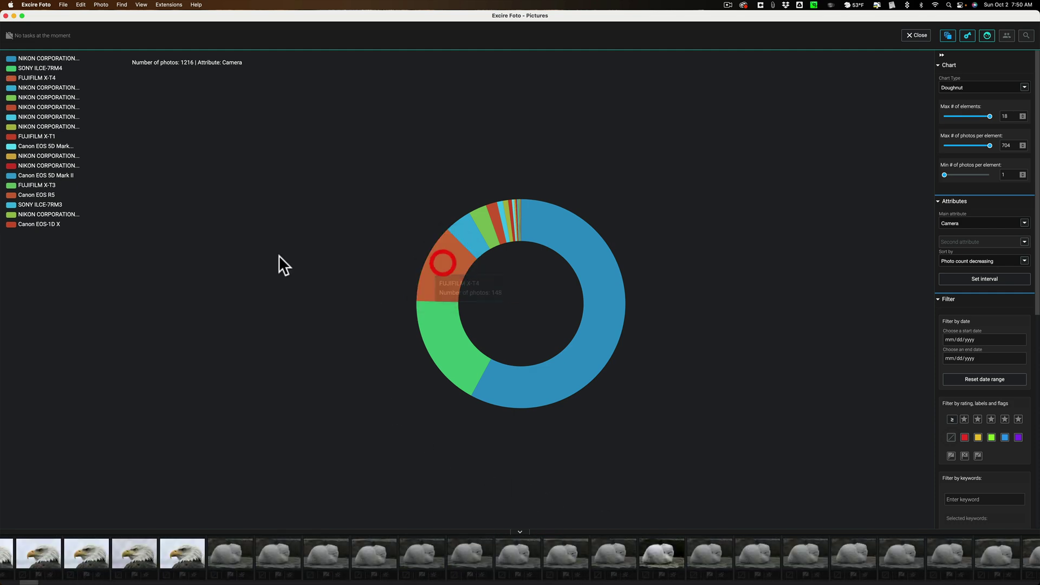
pyautogui.click(55, 118)
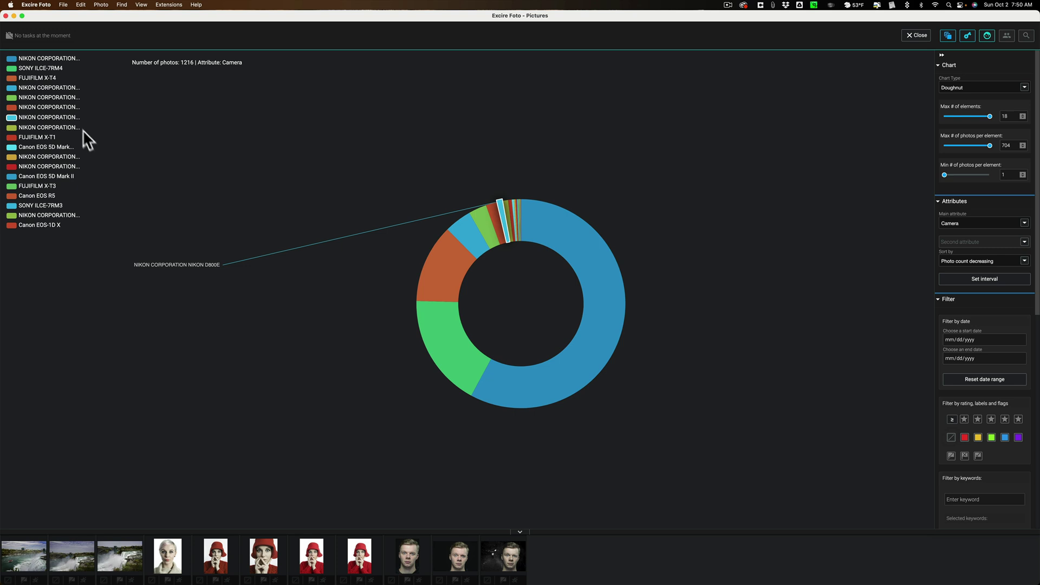
pyautogui.click(58, 117)
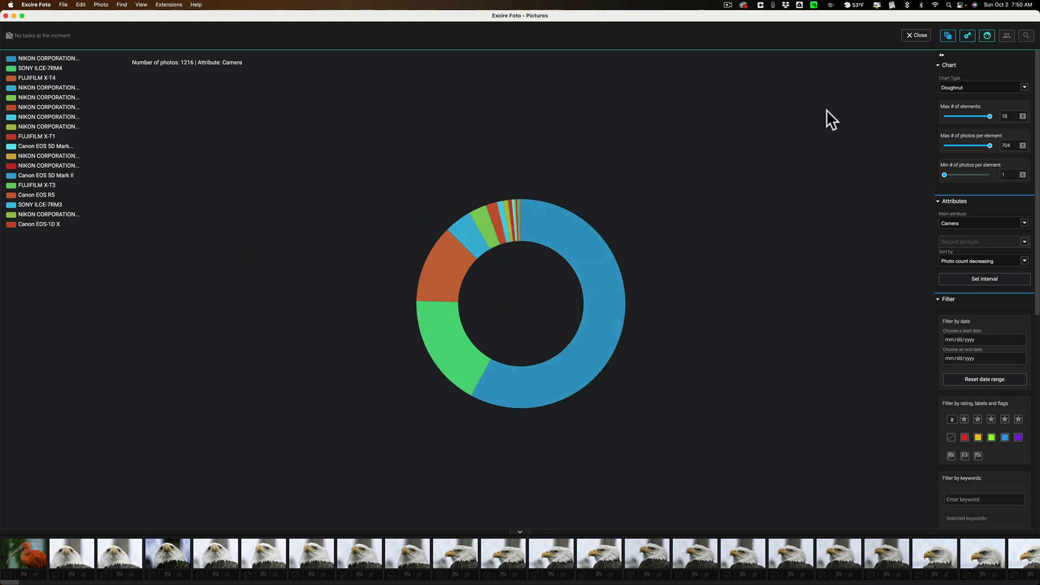
pyautogui.click(1009, 89)
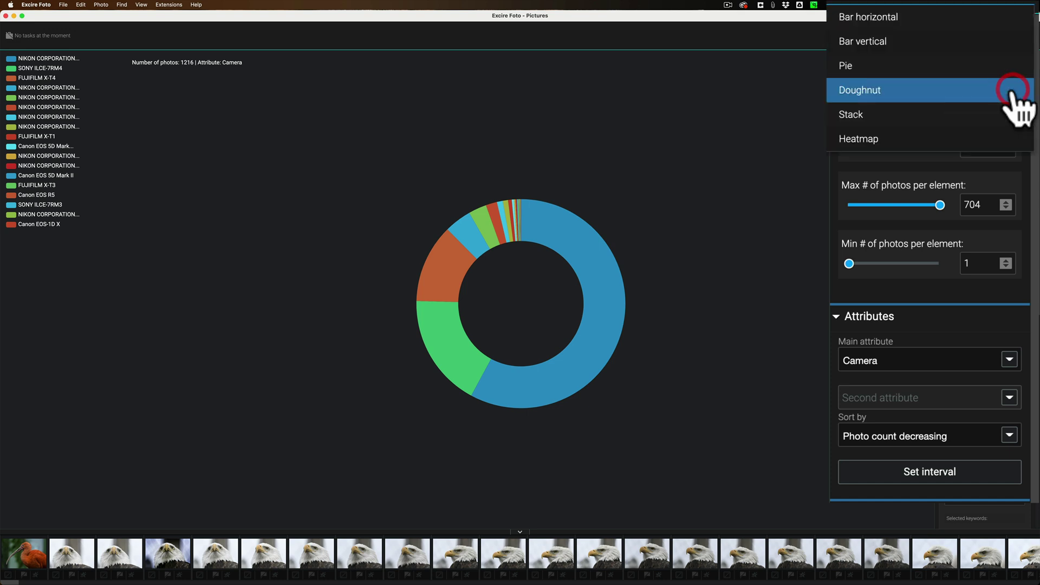
pyautogui.click(872, 23)
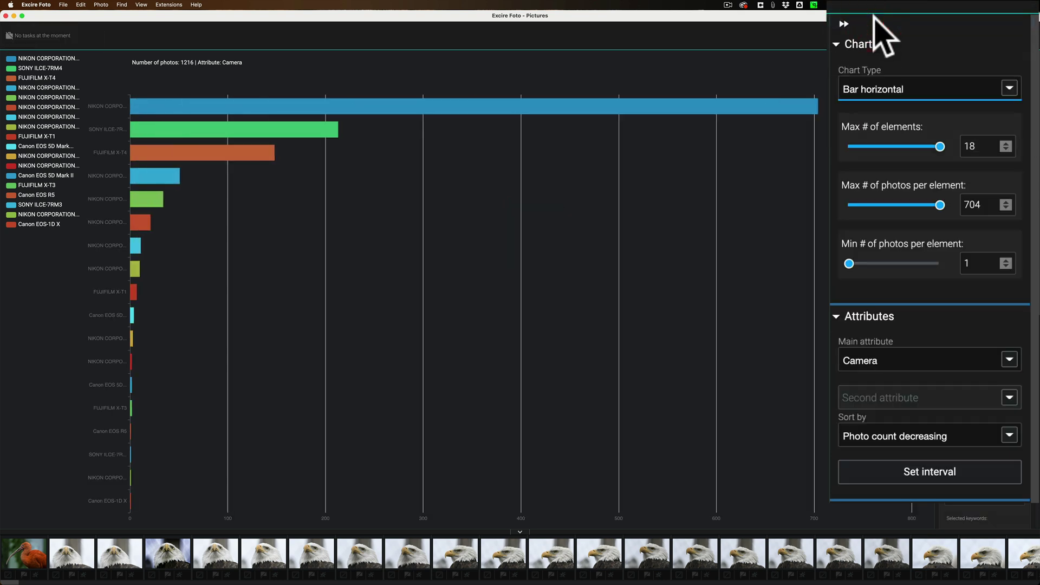
pyautogui.click(1009, 89)
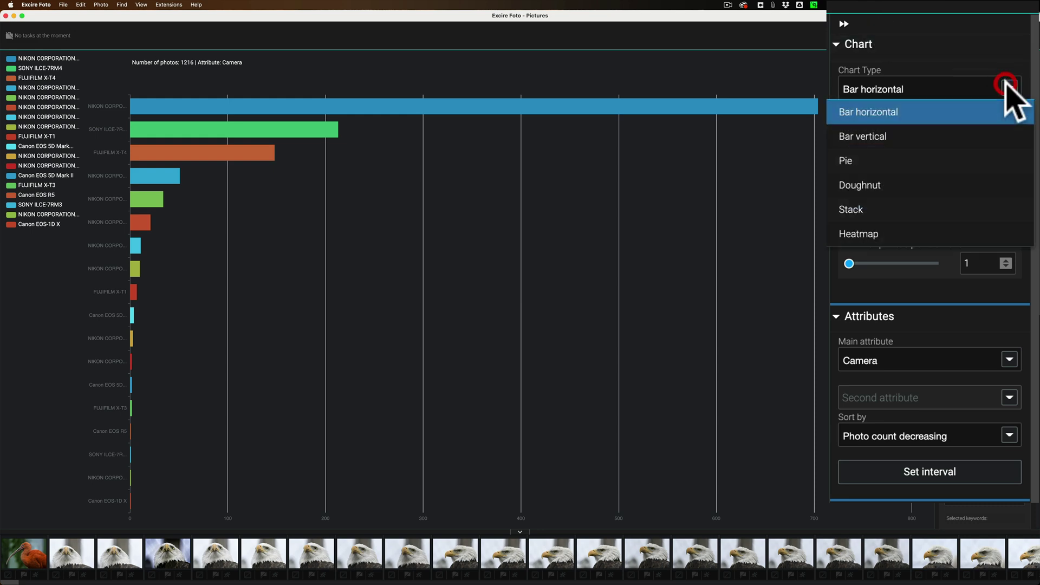
pyautogui.click(880, 136)
pyautogui.click(1009, 89)
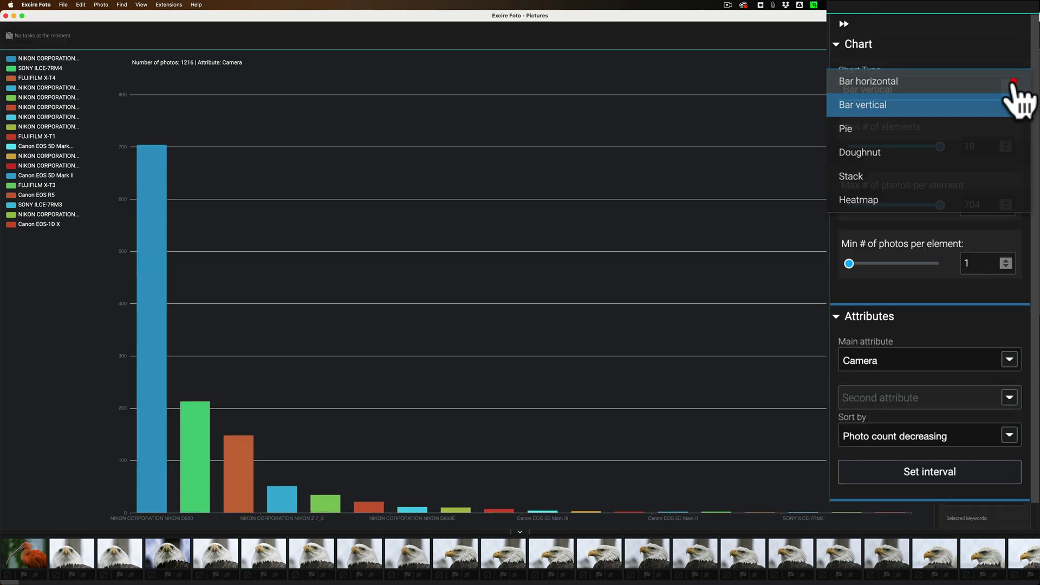
pyautogui.click(897, 130)
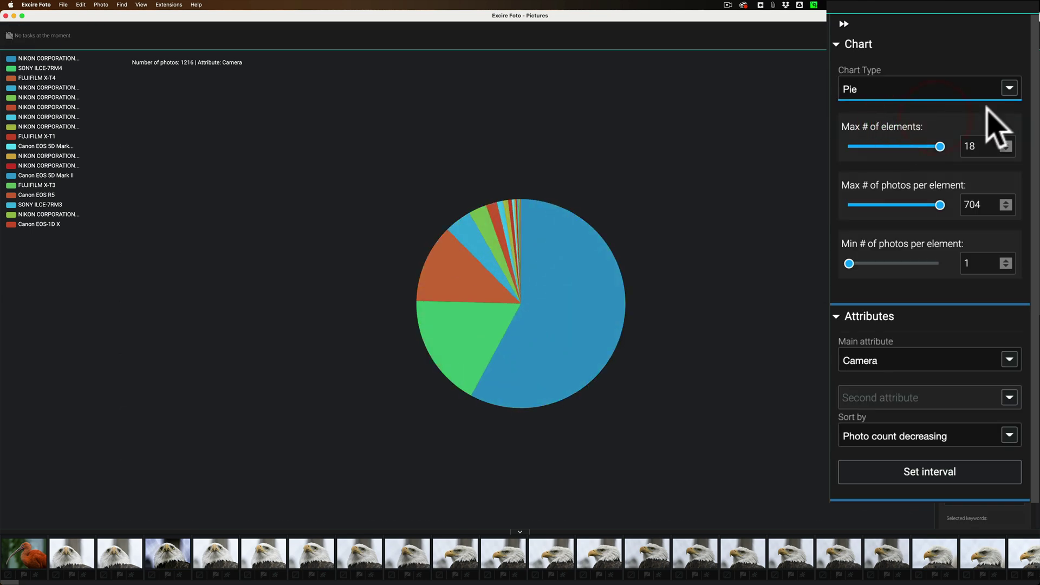
pyautogui.click(1010, 88)
pyautogui.click(848, 124)
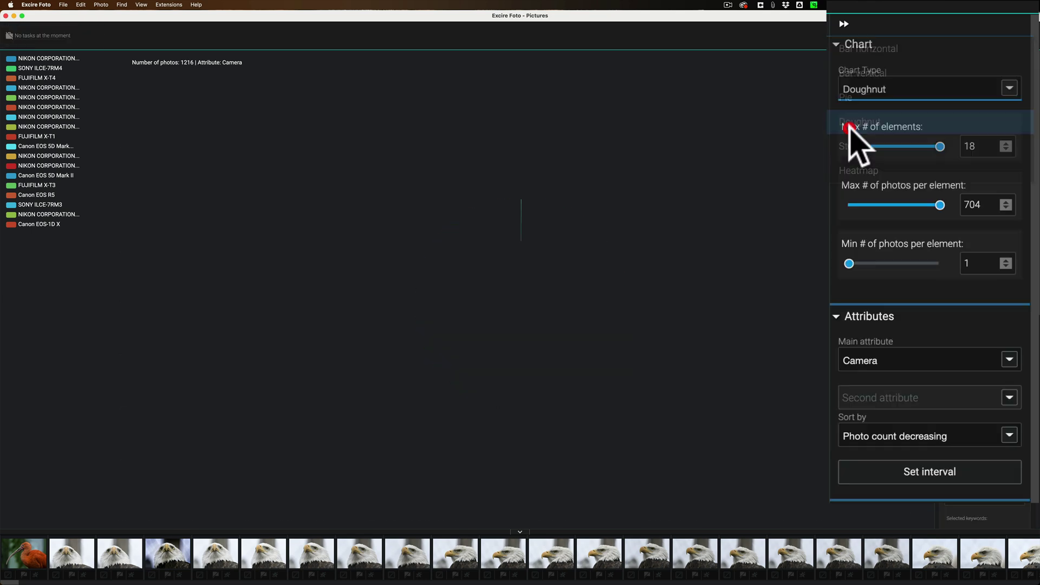
pyautogui.click(1009, 89)
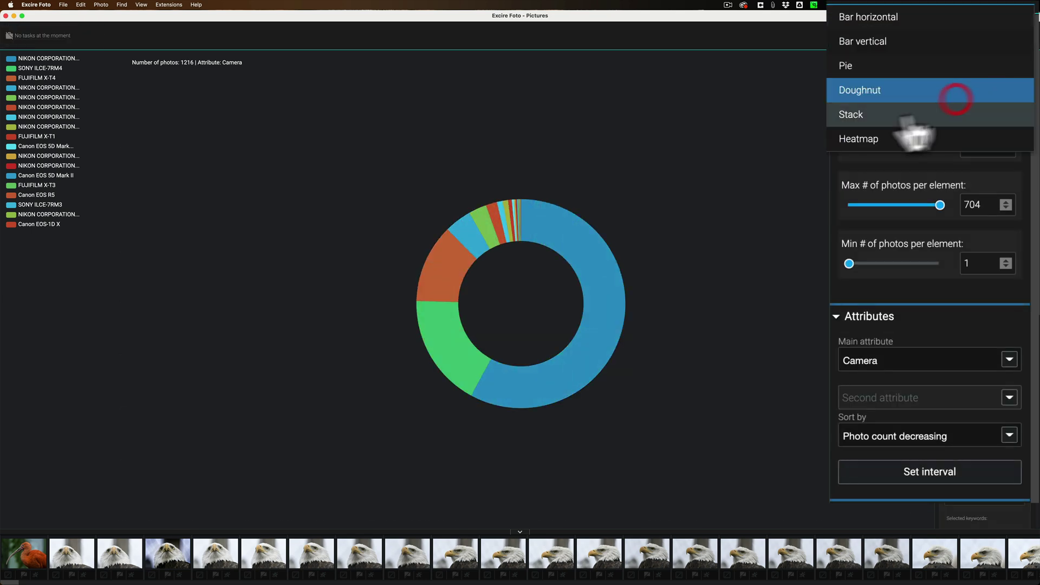
pyautogui.click(861, 114)
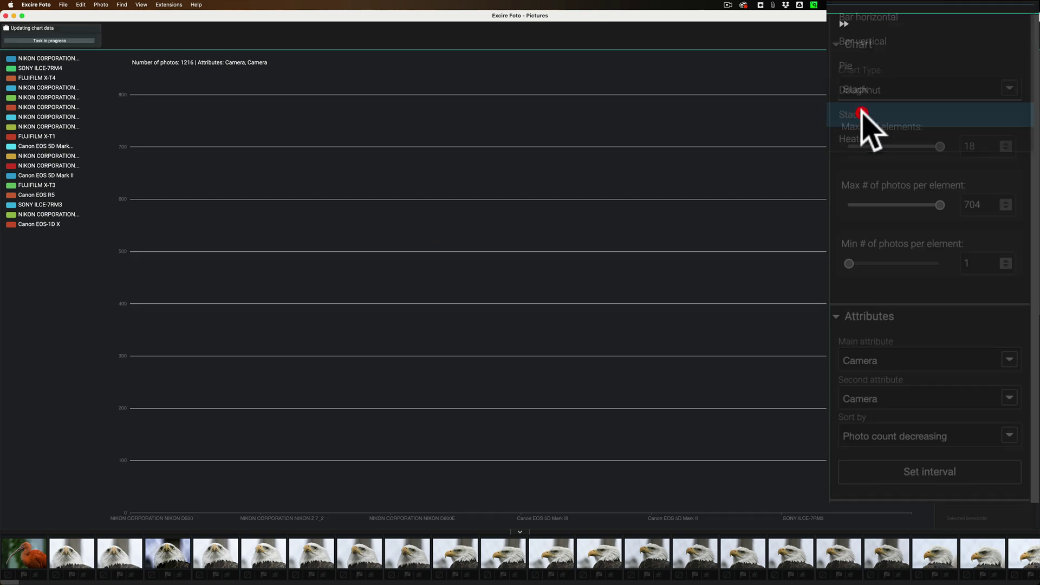
pyautogui.click(1008, 89)
pyautogui.click(866, 238)
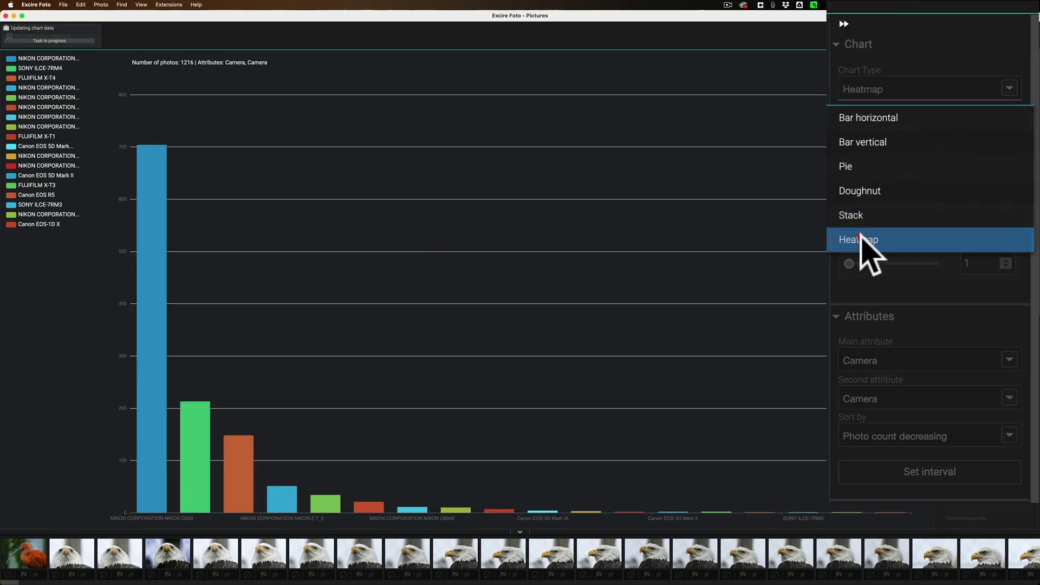
pyautogui.click(1009, 88)
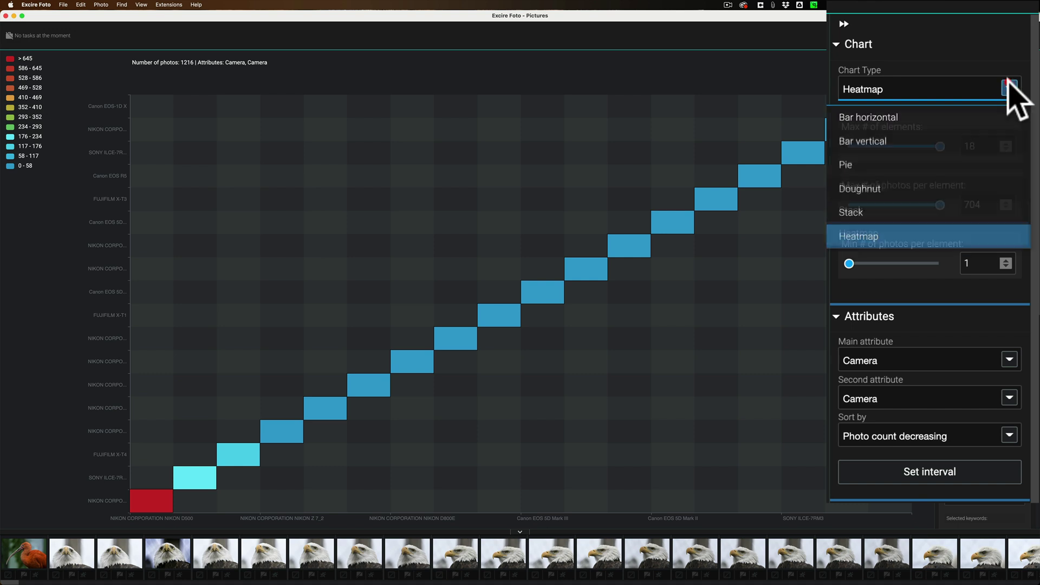
pyautogui.click(883, 191)
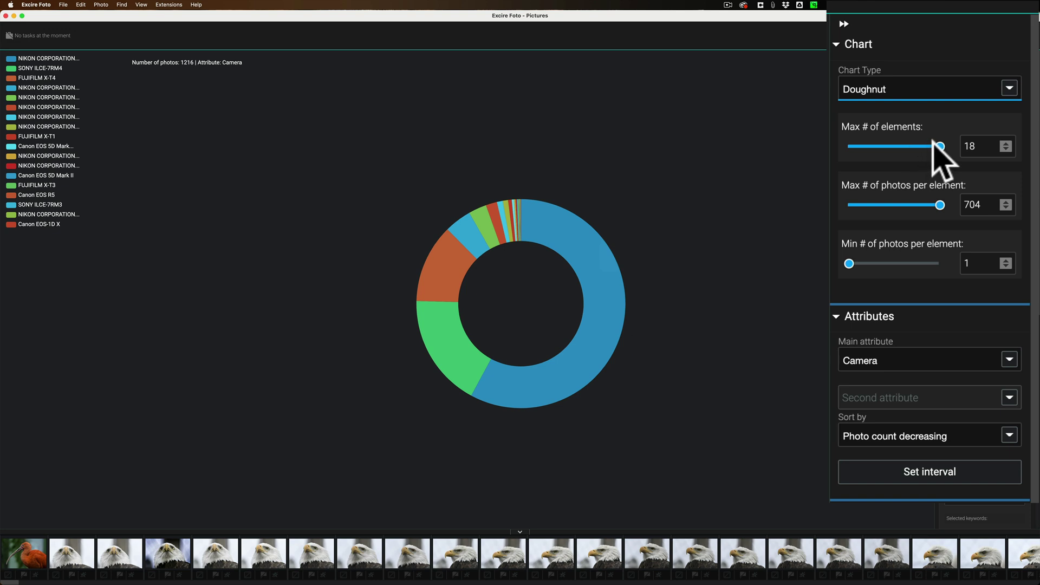
pyautogui.moveTo(940, 145); pyautogui.dragTo(870, 151)
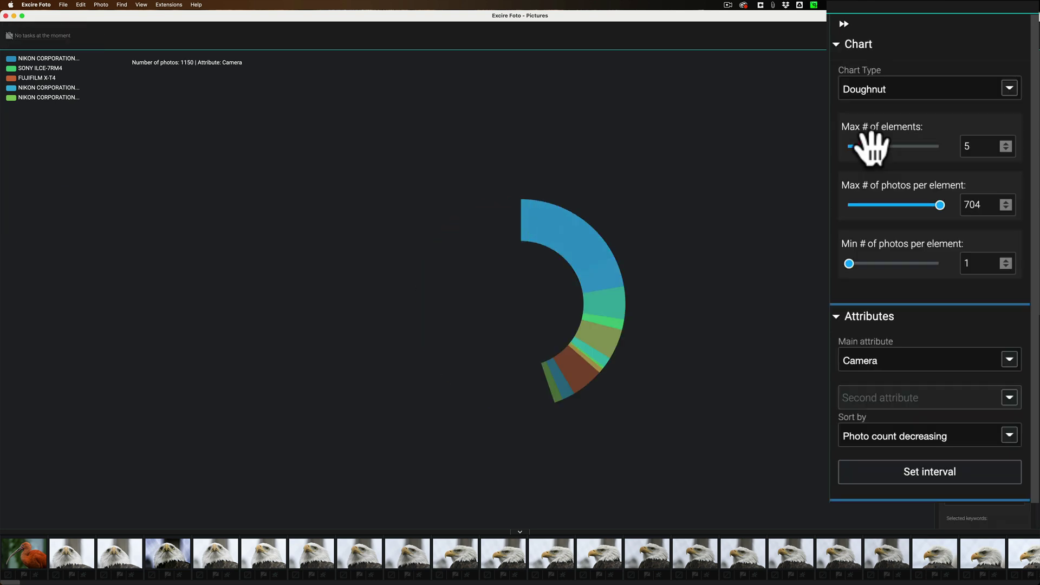
pyautogui.press('End')
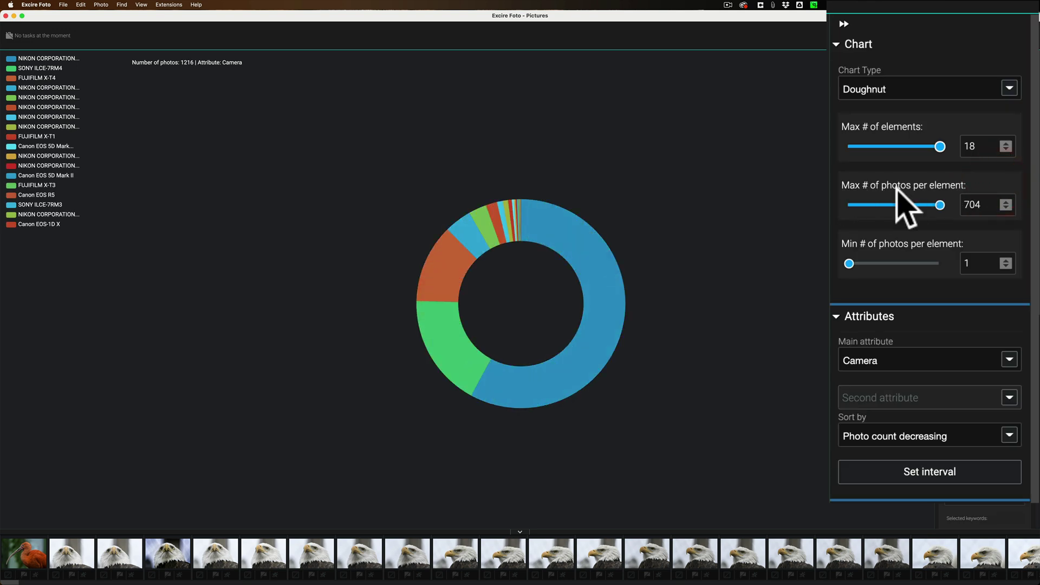
pyautogui.moveTo(573, 258)
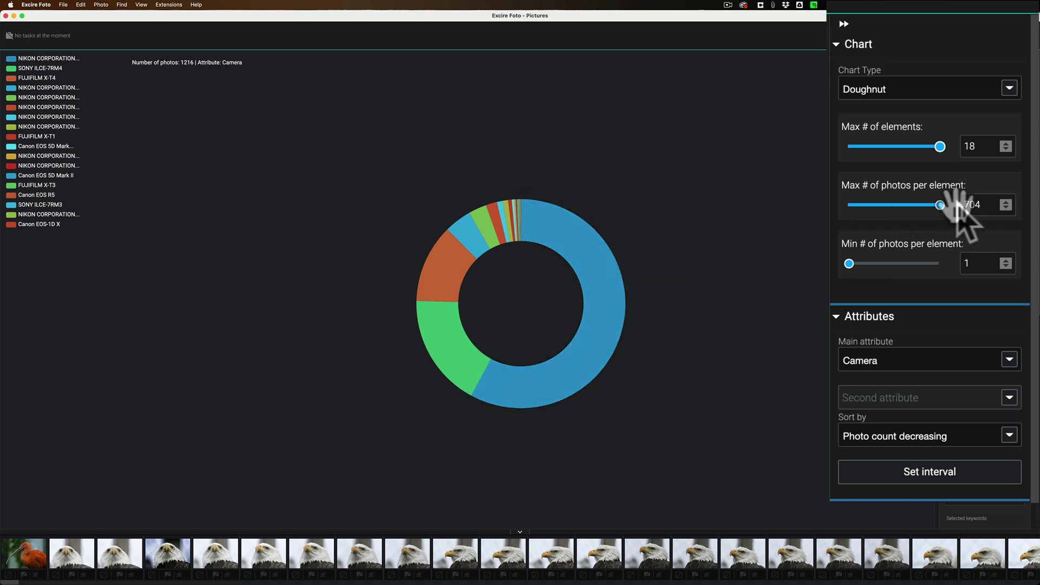
pyautogui.moveTo(939, 207); pyautogui.dragTo(868, 206)
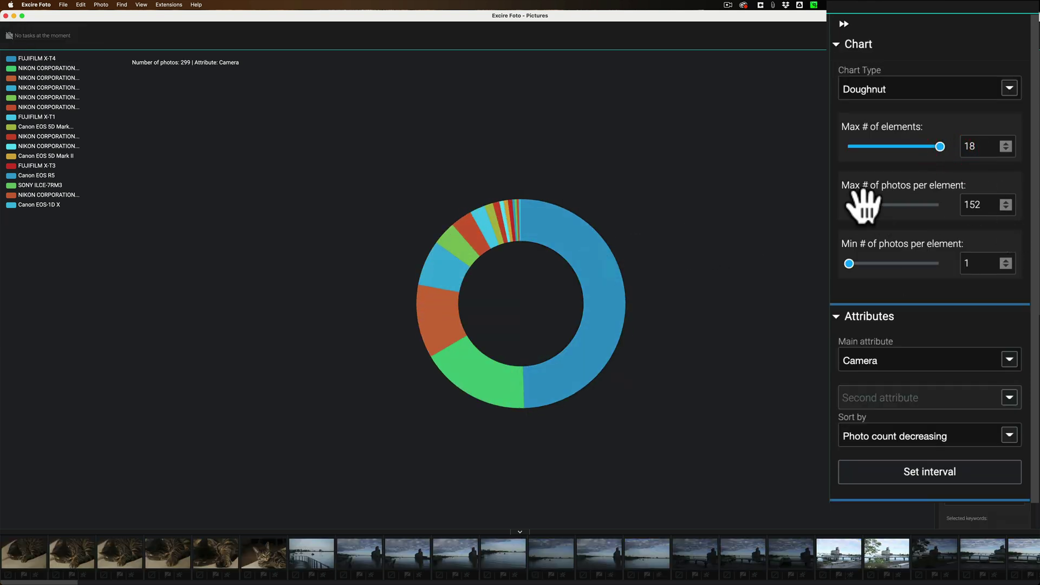
pyautogui.moveTo(864, 206); pyautogui.dragTo(940, 205)
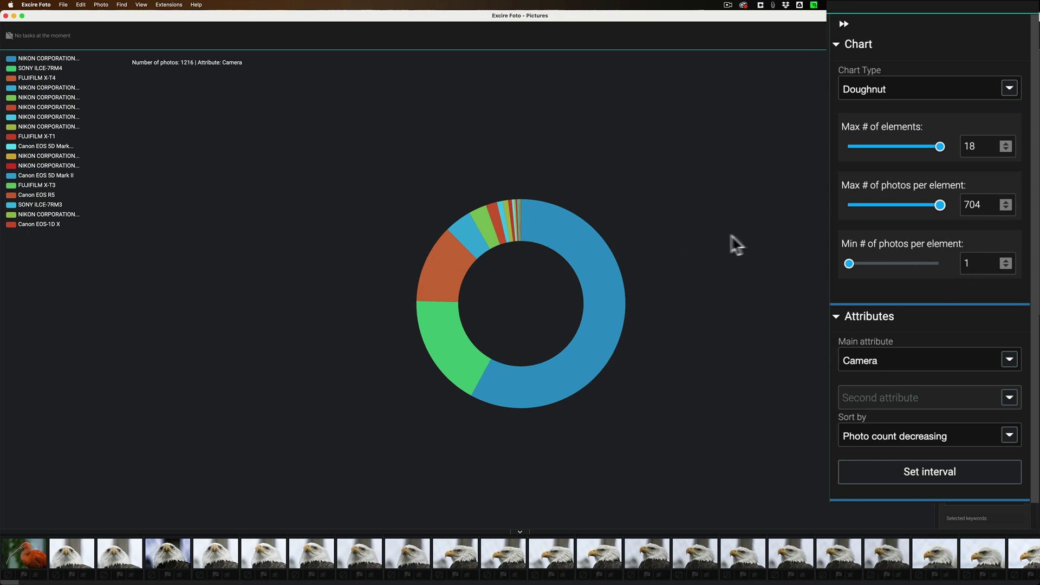
# Switch the main attribute to Lens model and read the counts of its doughnut segments
pyautogui.click(1011, 359)
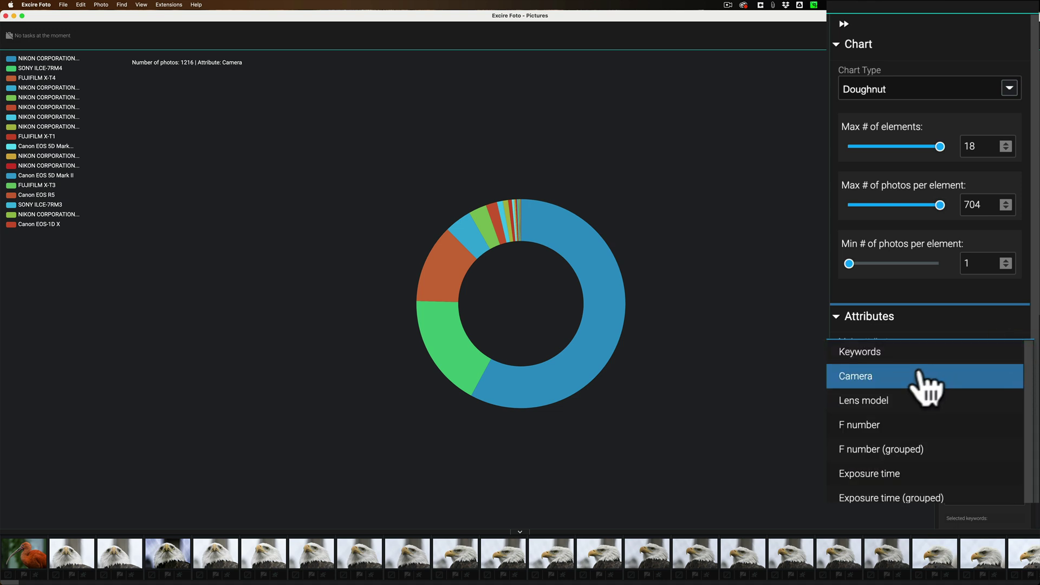
pyautogui.click(886, 399)
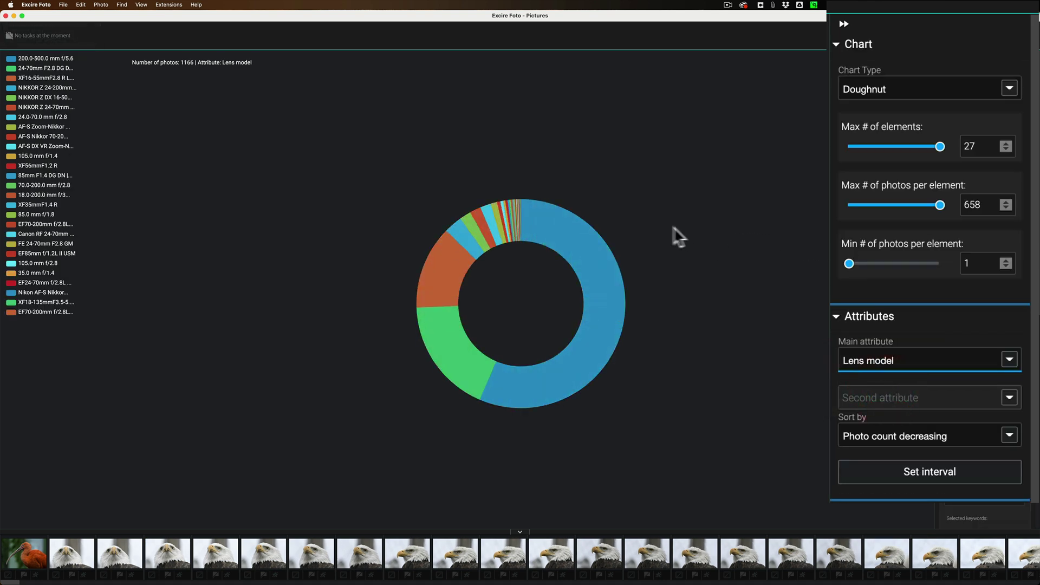
pyautogui.moveTo(564, 245)
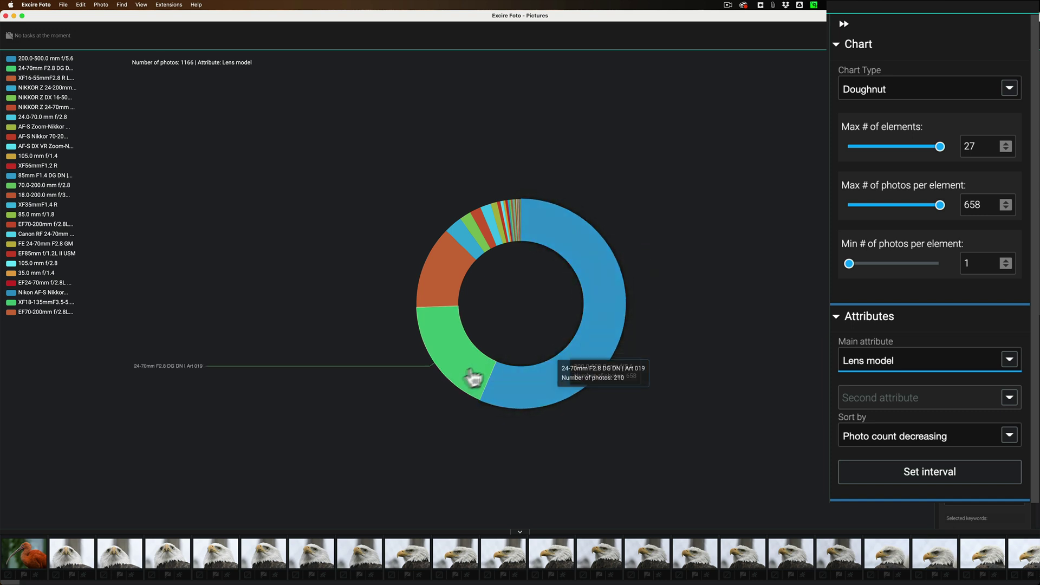
pyautogui.moveTo(451, 366)
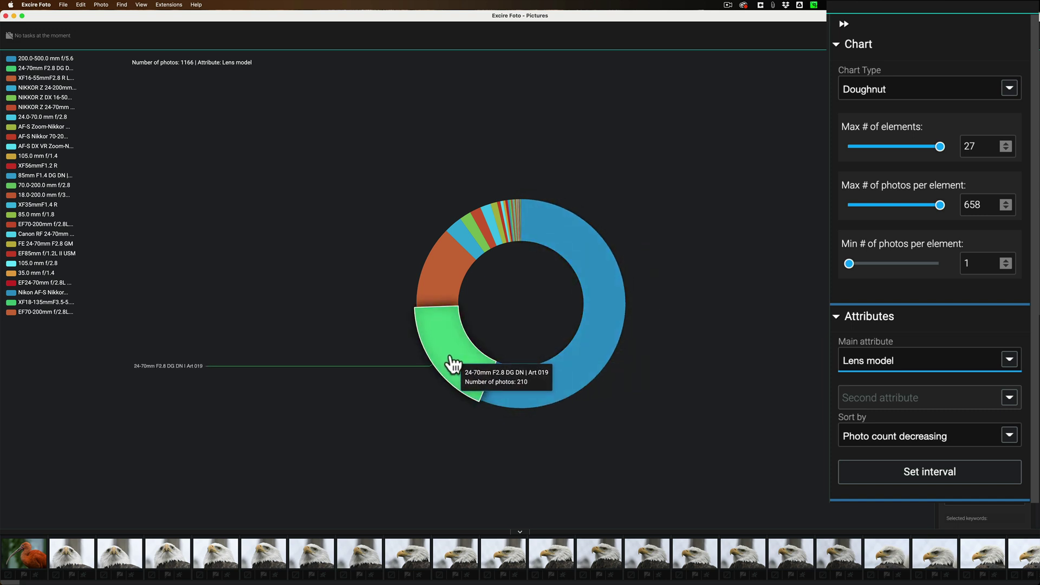
pyautogui.moveTo(447, 278)
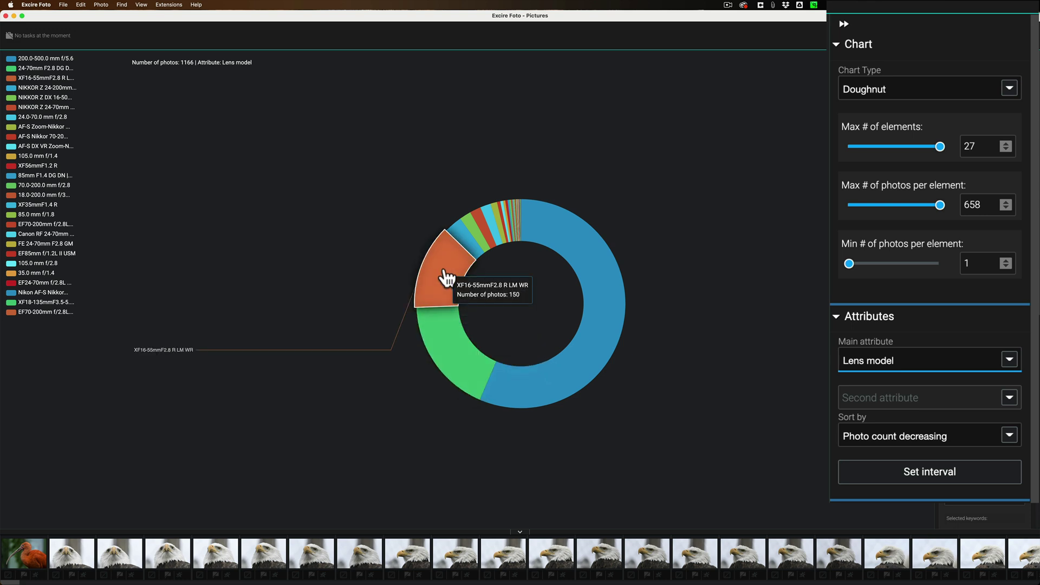
pyautogui.moveTo(464, 238)
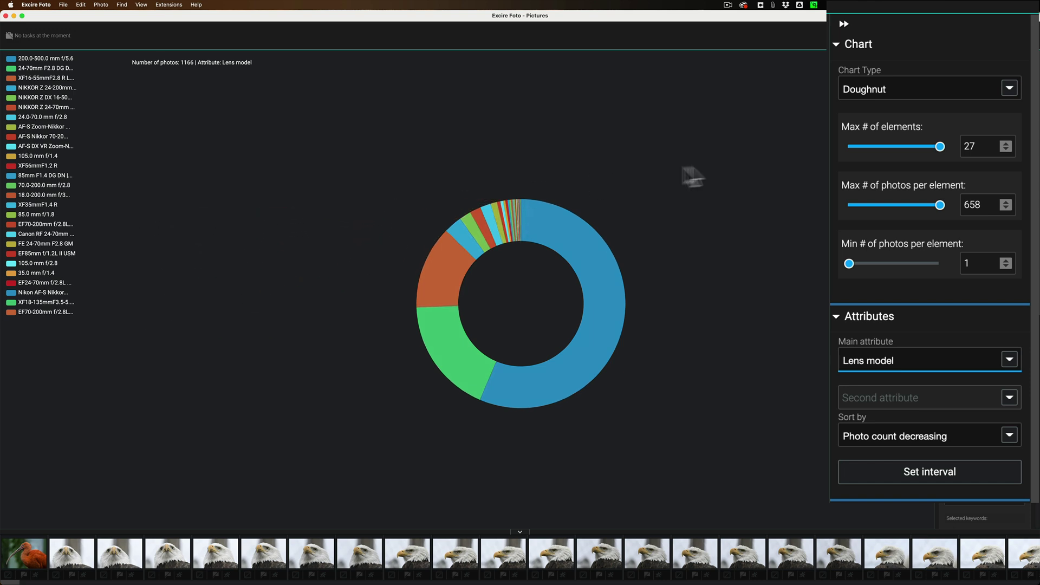
# Chart the photos by F number and select the f/1.2 entry
pyautogui.click(1014, 368)
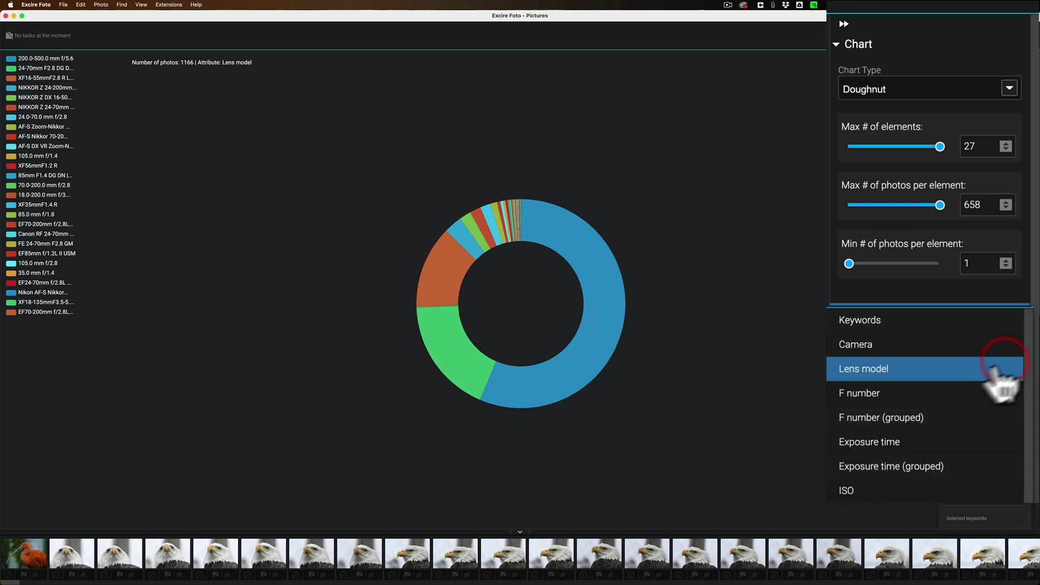
pyautogui.click(915, 391)
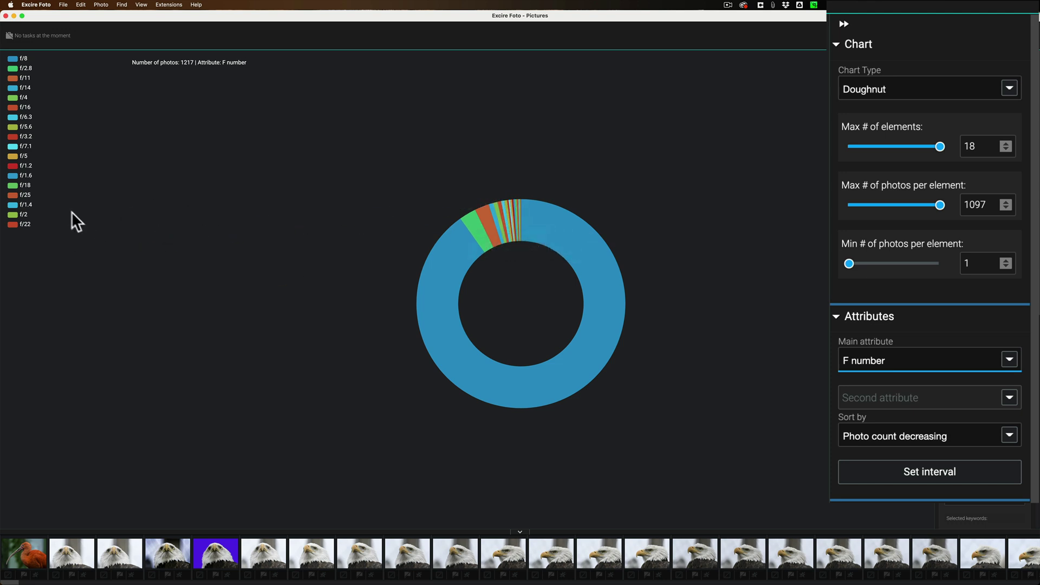
pyautogui.click(23, 167)
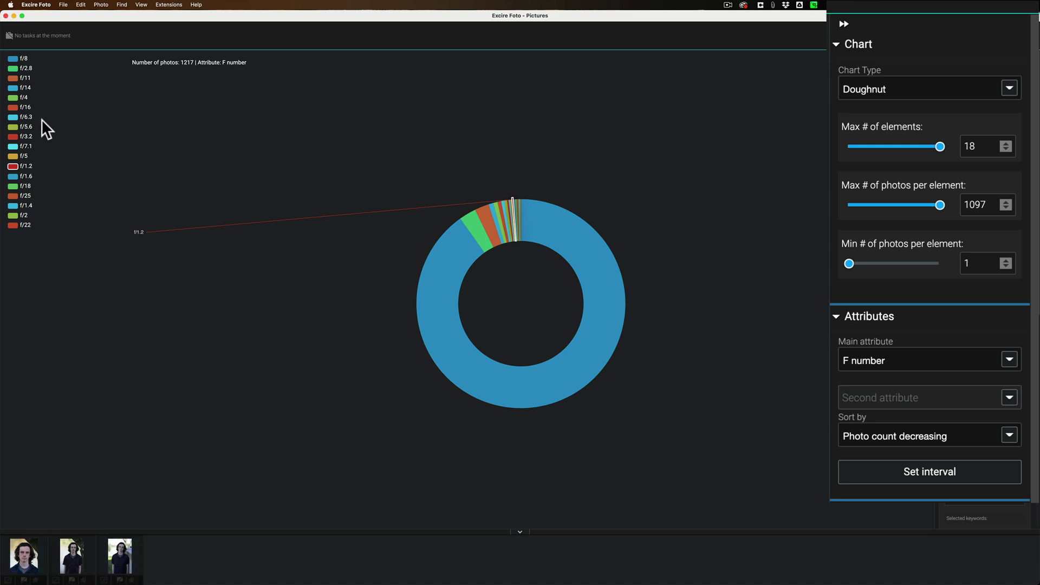
# Preview the f/4 photos, then the f/16 photos, then deselect f/16 again
pyautogui.click(24, 98)
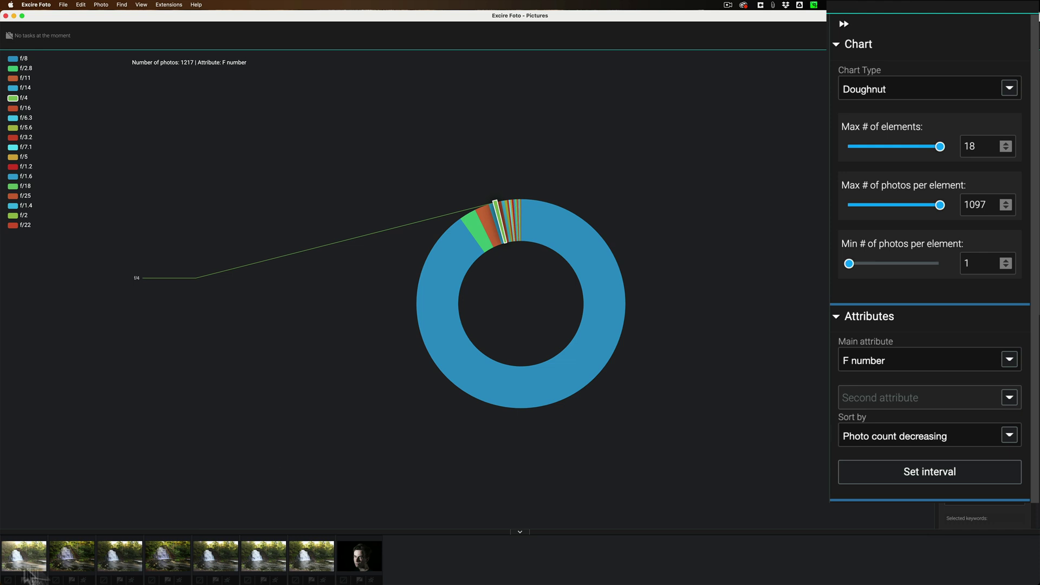
pyautogui.moveTo(139, 281)
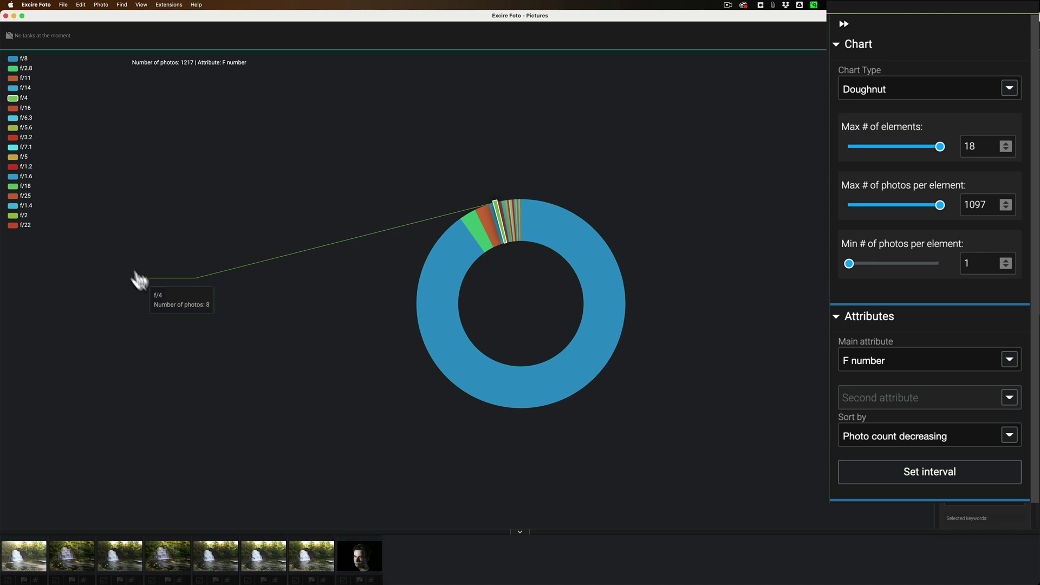
pyautogui.click(25, 109)
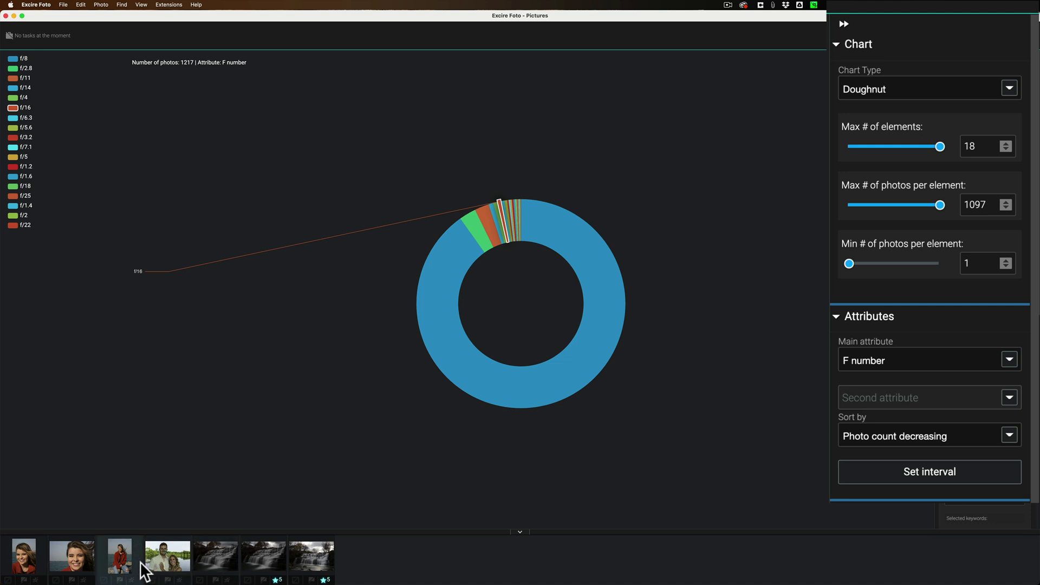
pyautogui.click(23, 107)
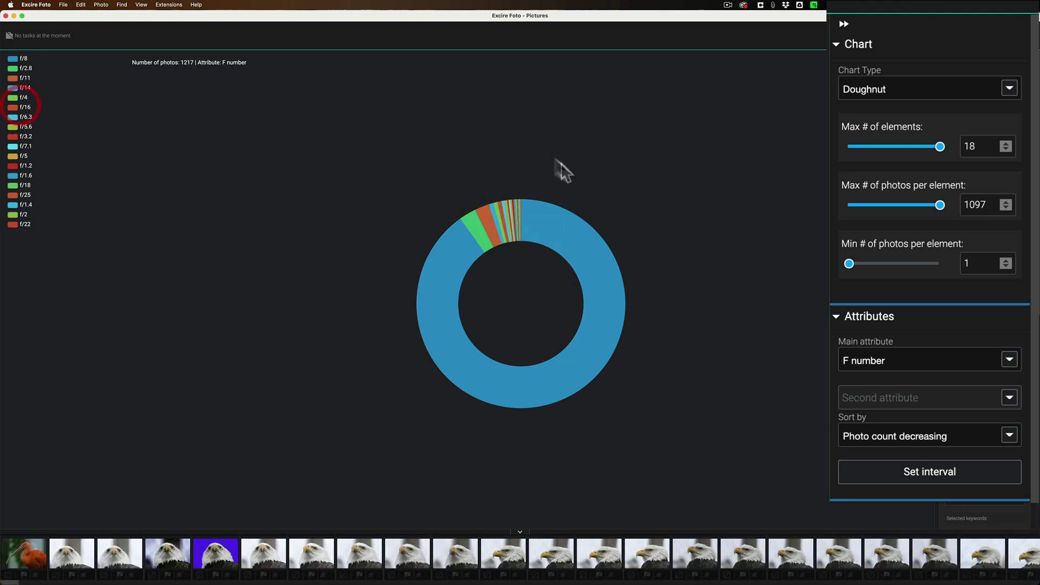
# Chart by ISO, then by ISO (grouped), giving 10 ISO ranges across 1216 photos
pyautogui.click(1005, 361)
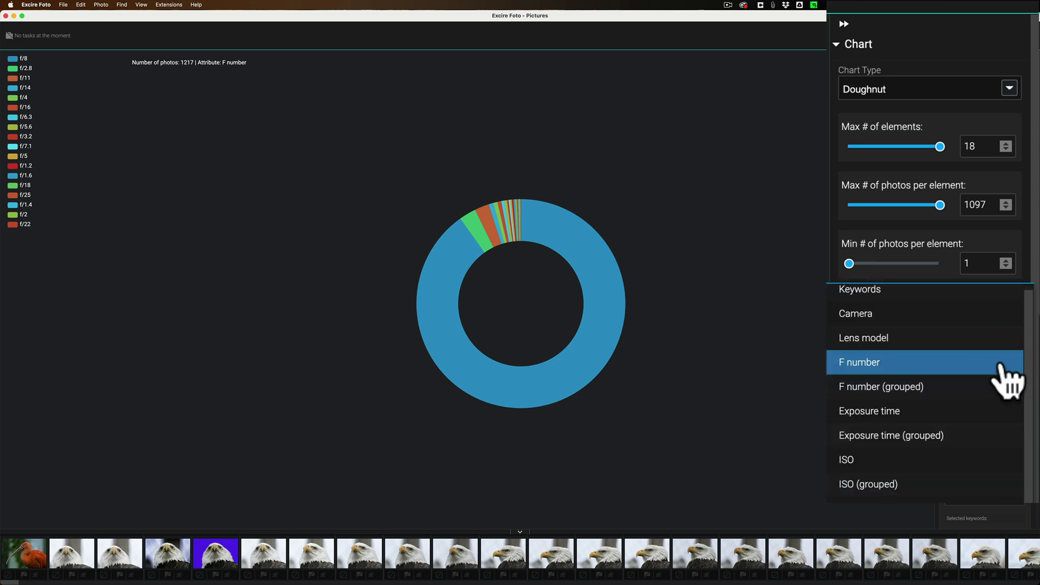
pyautogui.click(877, 460)
pyautogui.moveTo(624, 323)
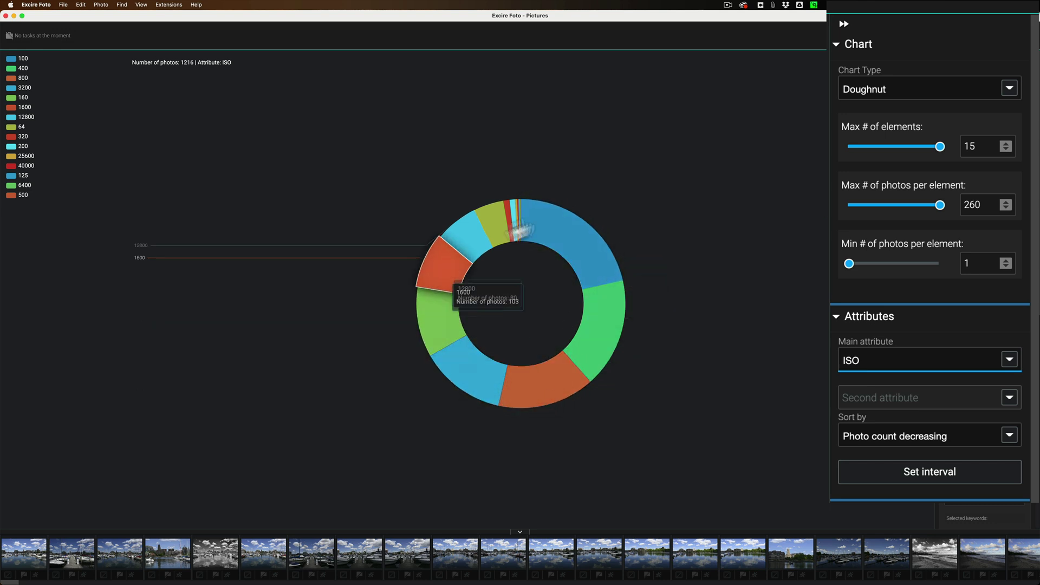
pyautogui.click(941, 359)
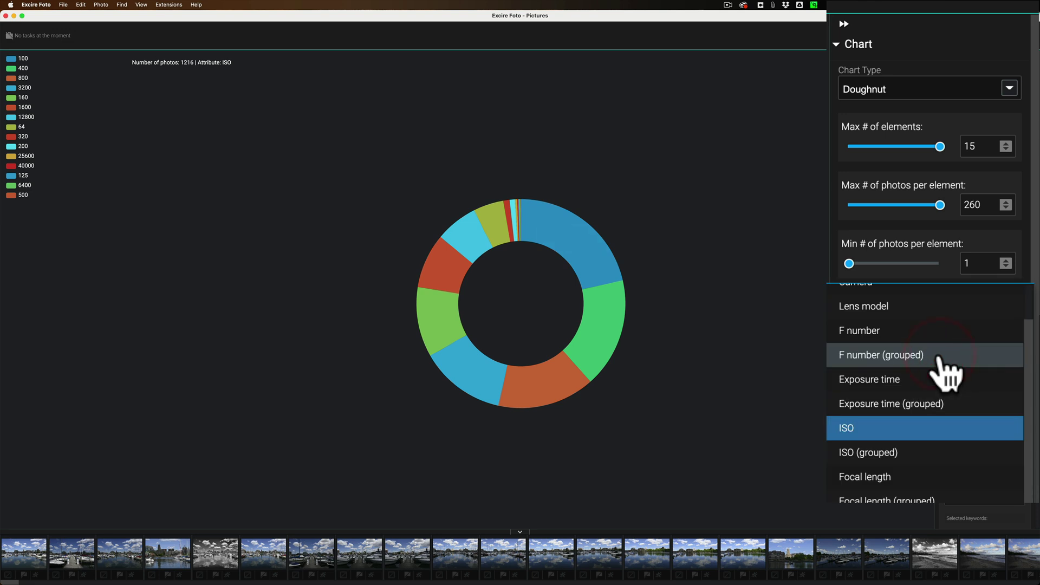
pyautogui.click(929, 454)
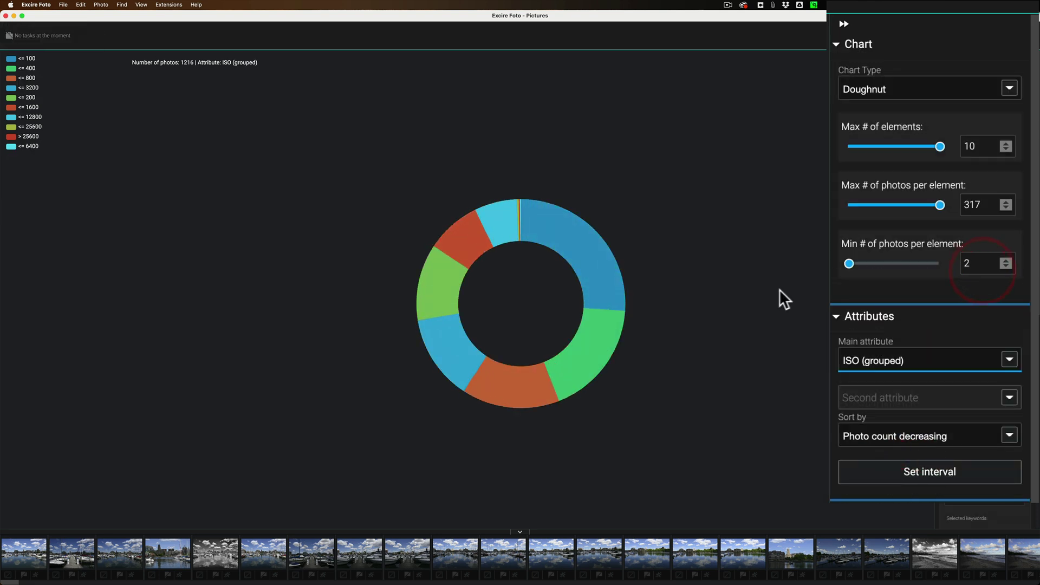
pyautogui.moveTo(590, 262)
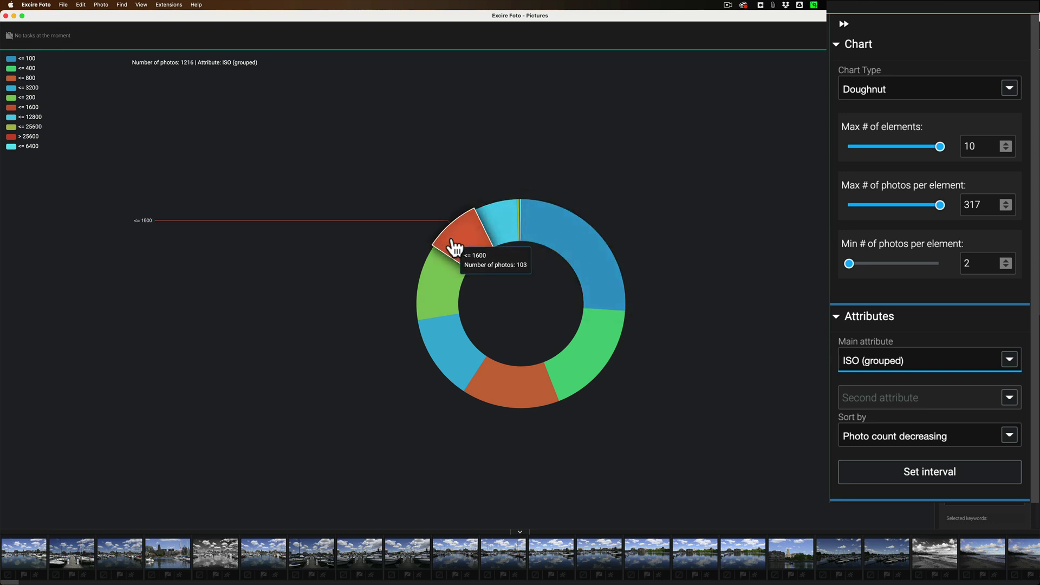
pyautogui.click(1009, 360)
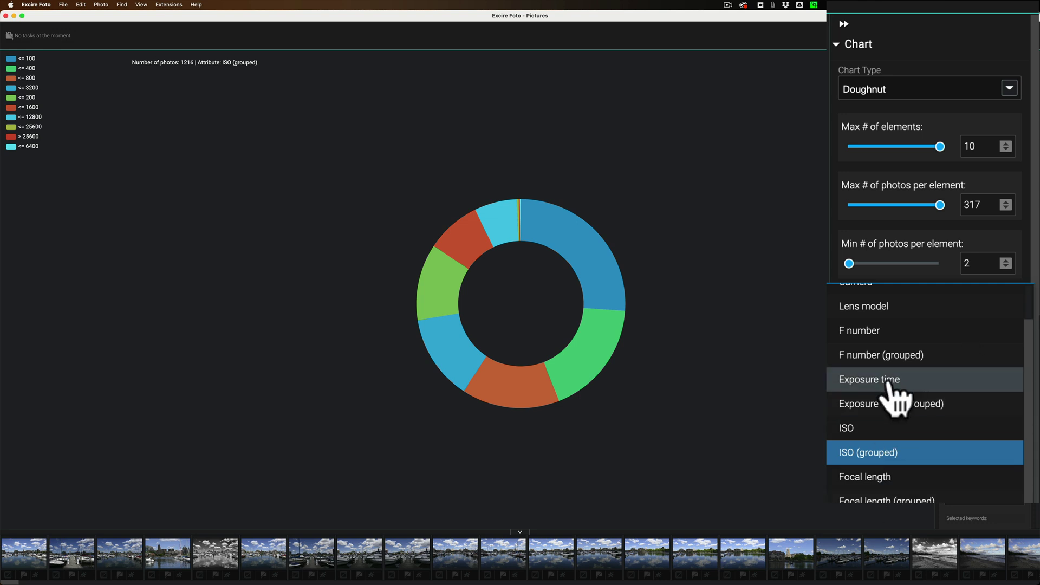
pyautogui.scroll(1, 887, 388)
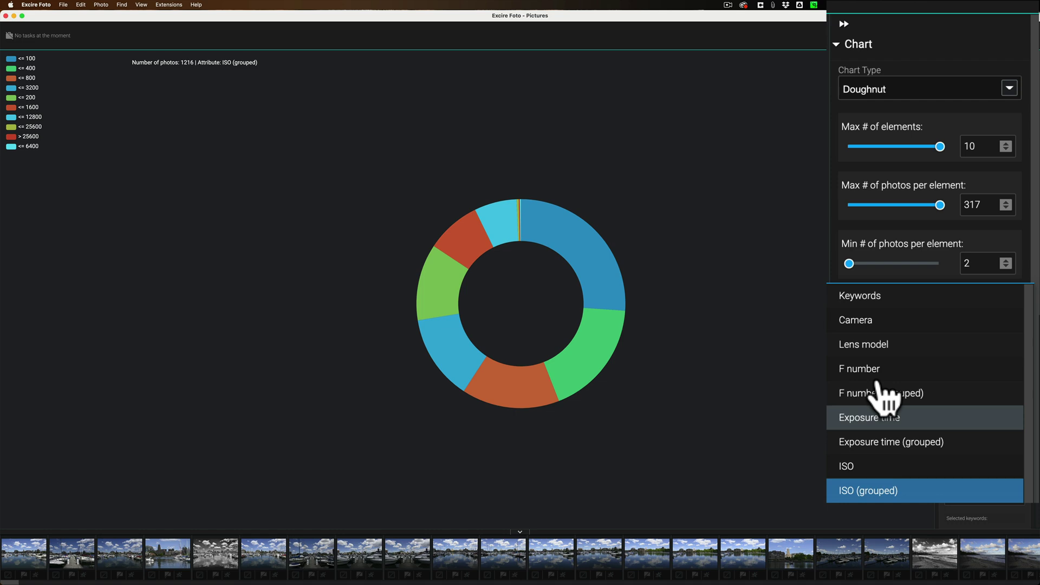
# Chart by Camera and keep the Sort by order at Photo count decreasing
pyautogui.click(866, 319)
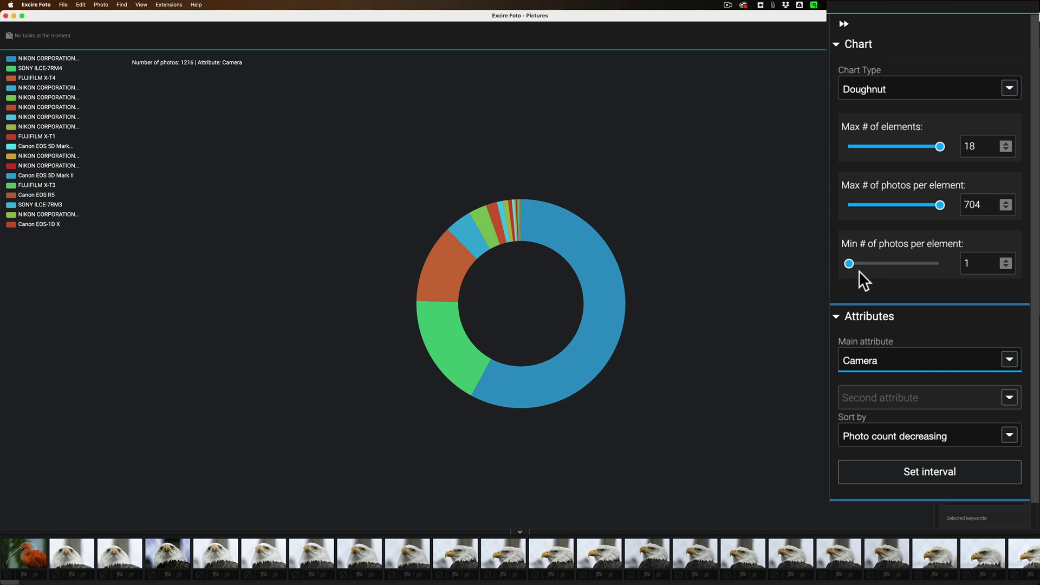
pyautogui.click(1008, 435)
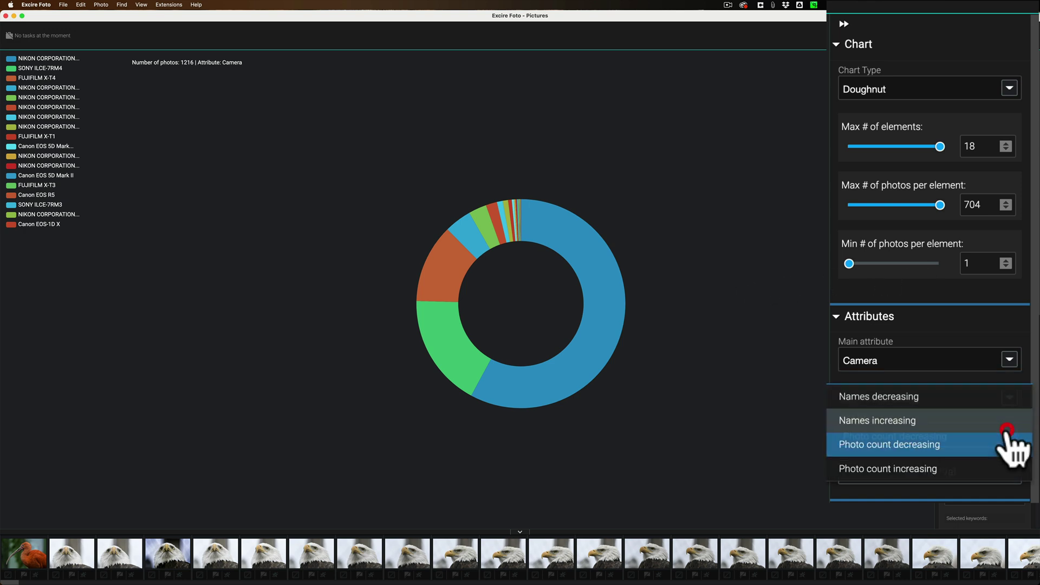
pyautogui.click(821, 245)
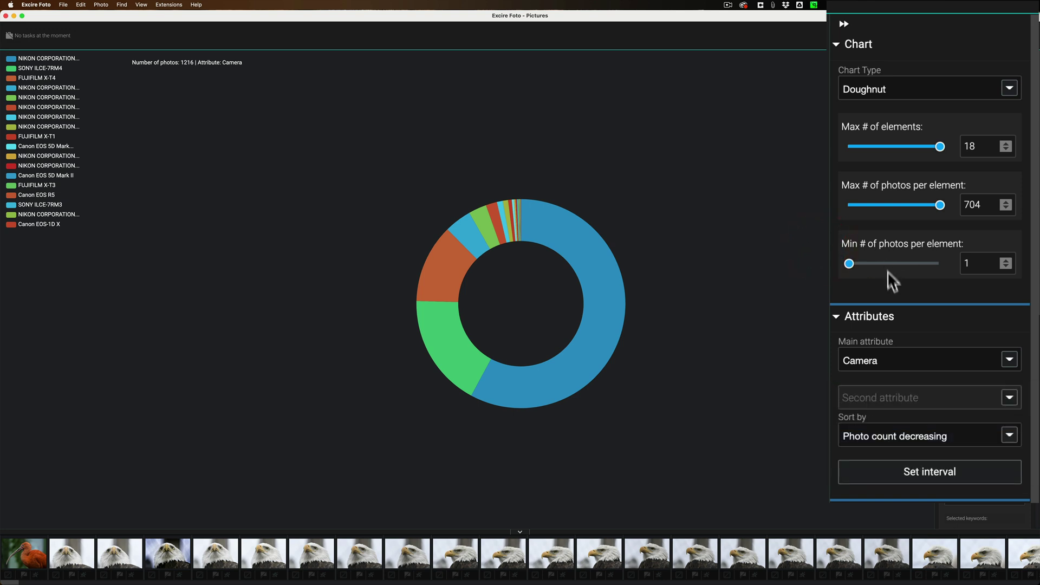
# Filter the metadata by camera to the Nikon model with 704 photos
pyautogui.scroll(-10, 885, 290)
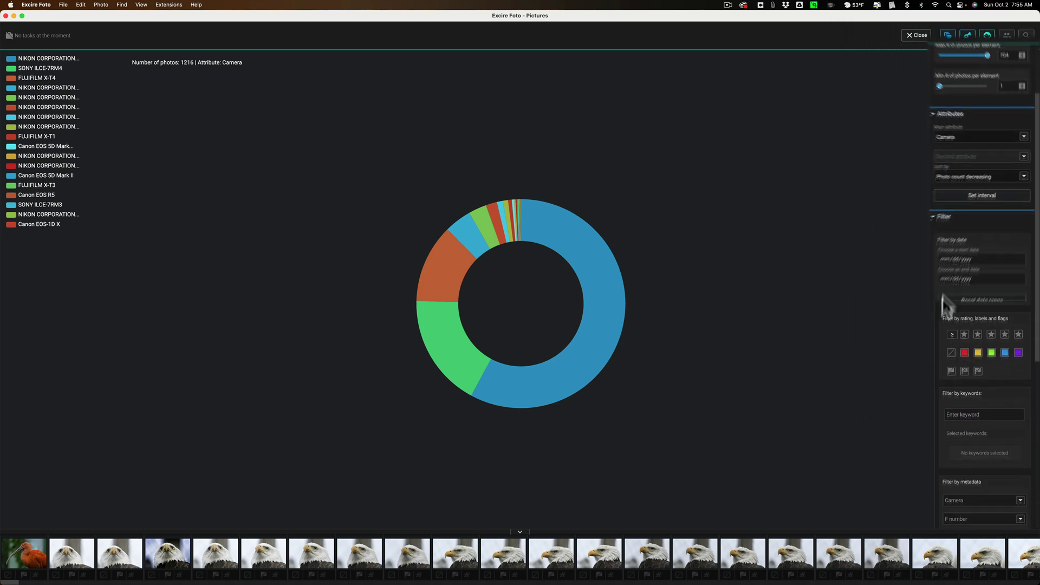
pyautogui.scroll(-1, 948, 59)
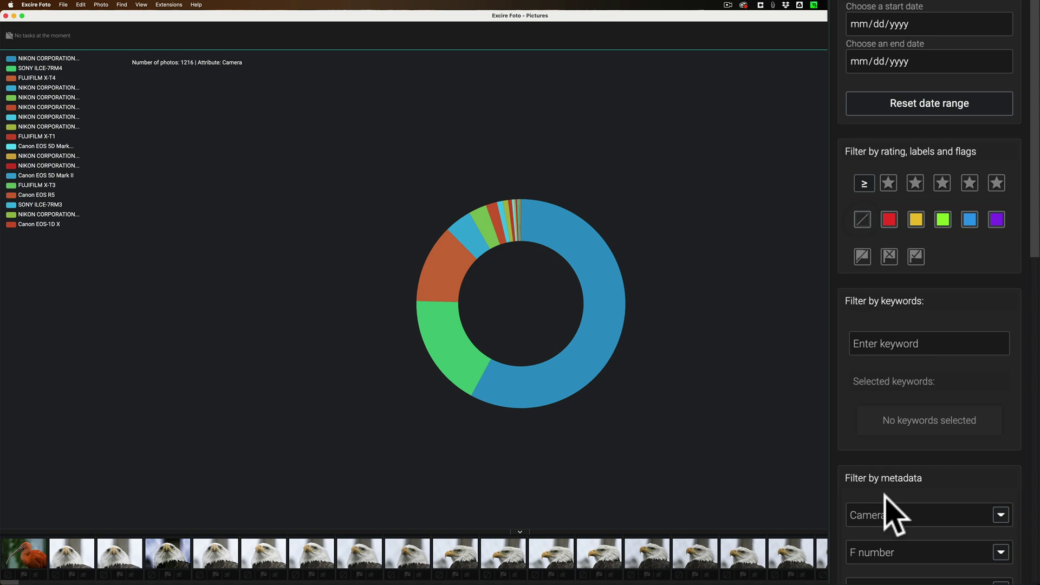
pyautogui.scroll(-10, 895, 515)
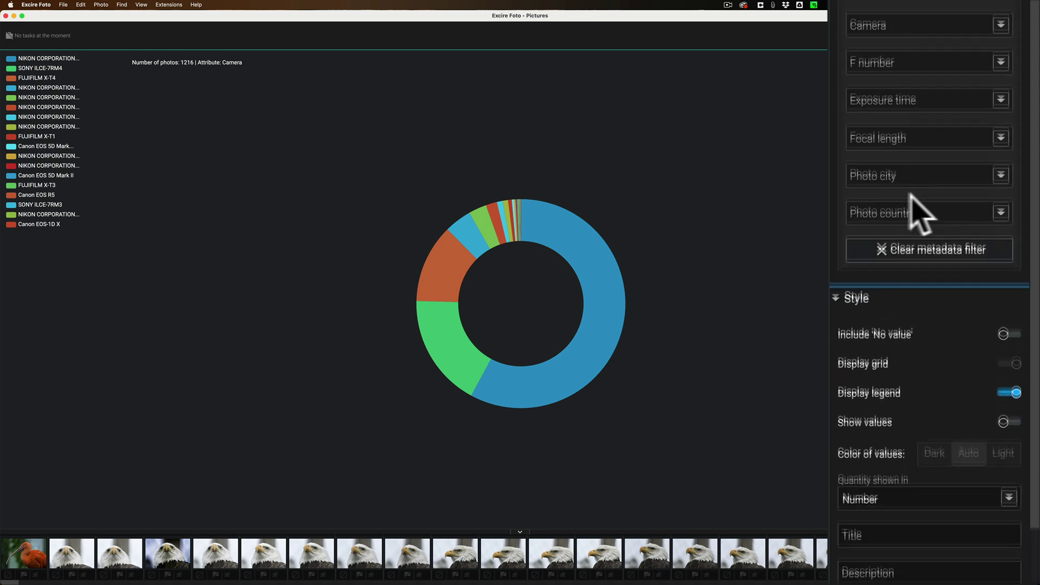
pyautogui.scroll(-2, 910, 193)
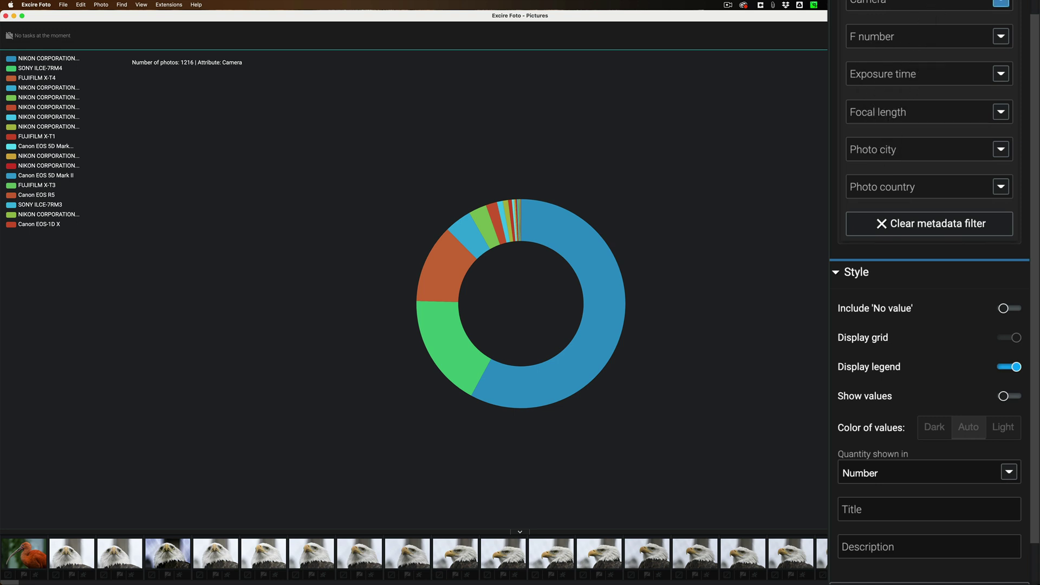
pyautogui.click(1000, 3)
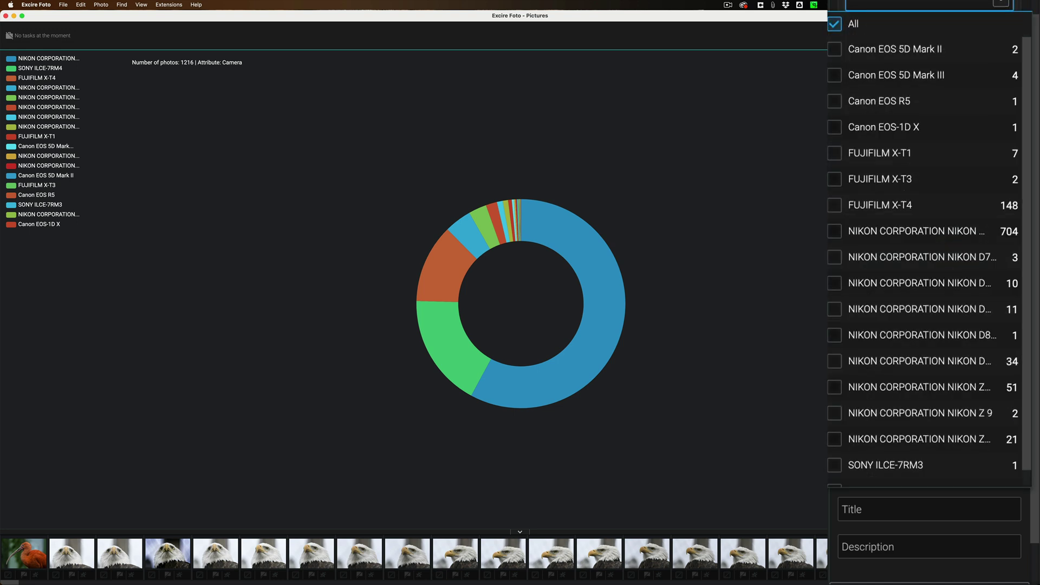
pyautogui.click(834, 233)
pyautogui.press('Escape')
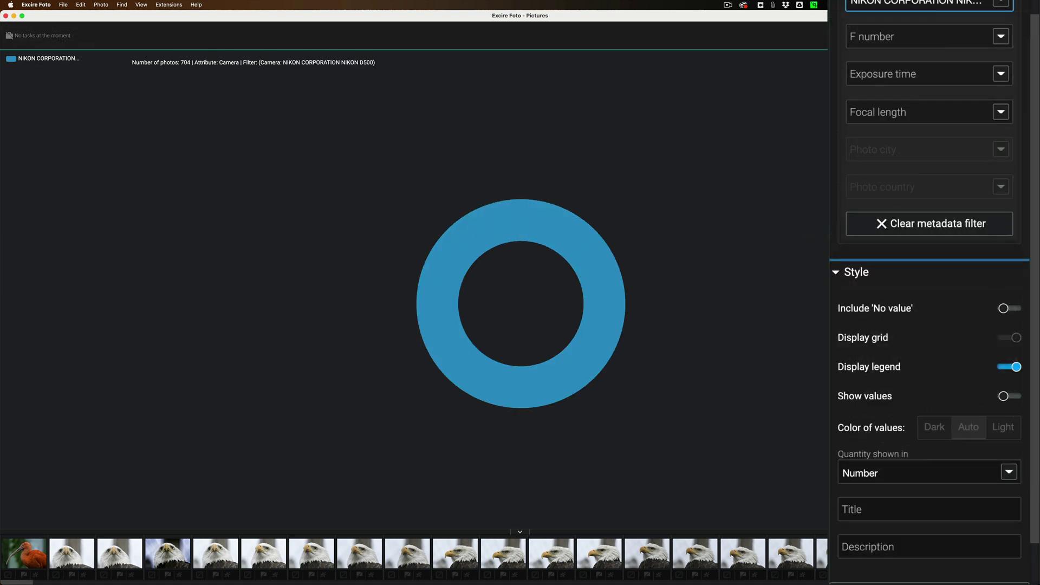
# Switch the camera filter to the 3-photo Nikon model and narrow the F number to f/2
pyautogui.click(1001, 37)
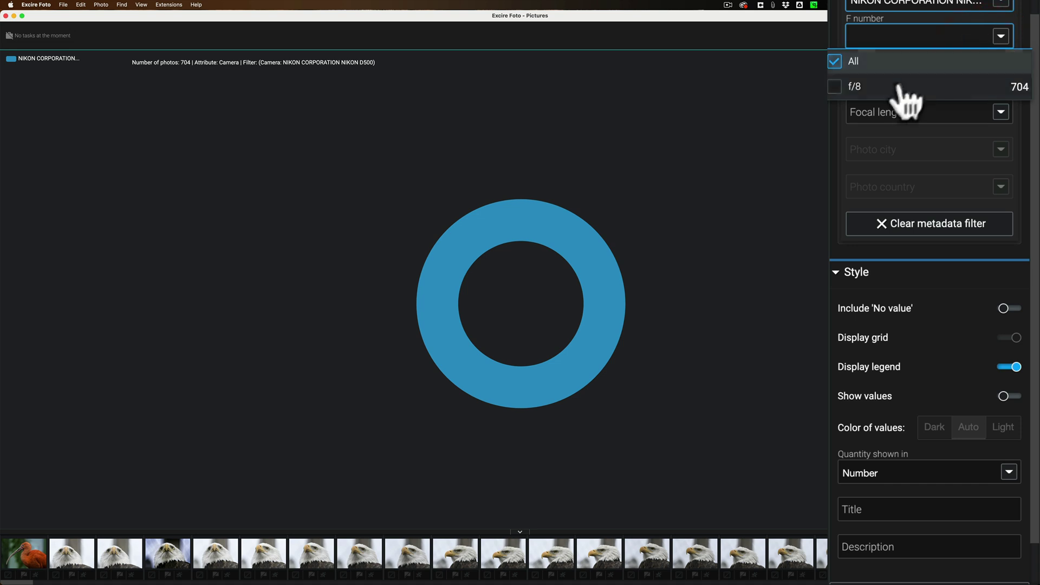
pyautogui.click(1001, 36)
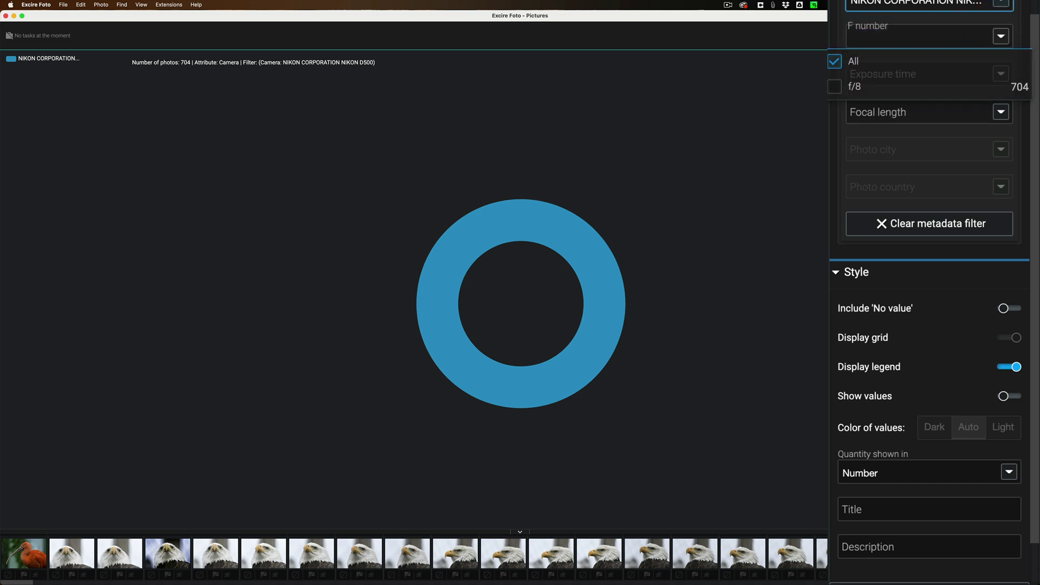
pyautogui.click(1000, 3)
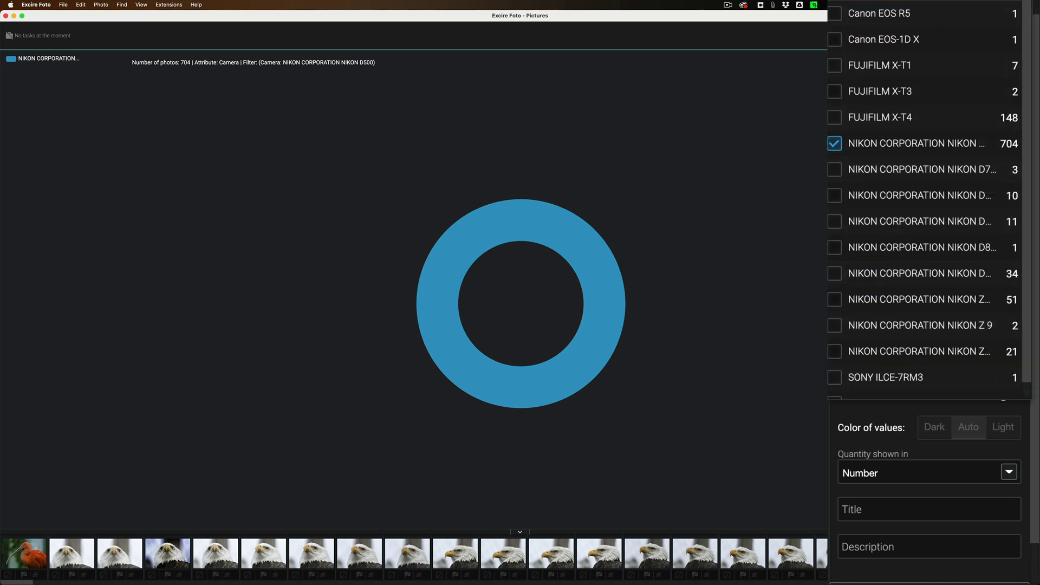
pyautogui.click(913, 169)
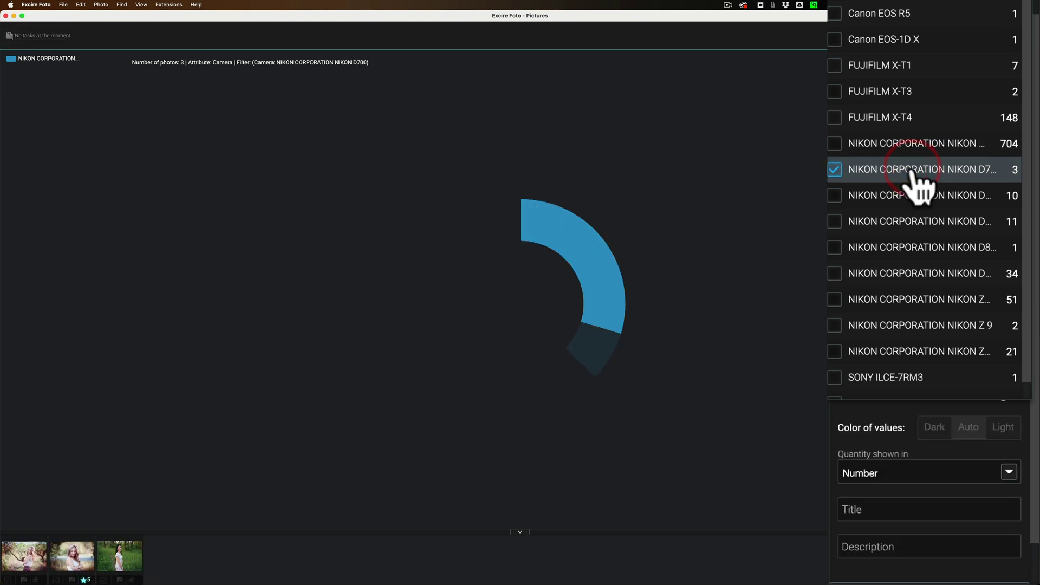
pyautogui.click(1001, 4)
pyautogui.click(1001, 37)
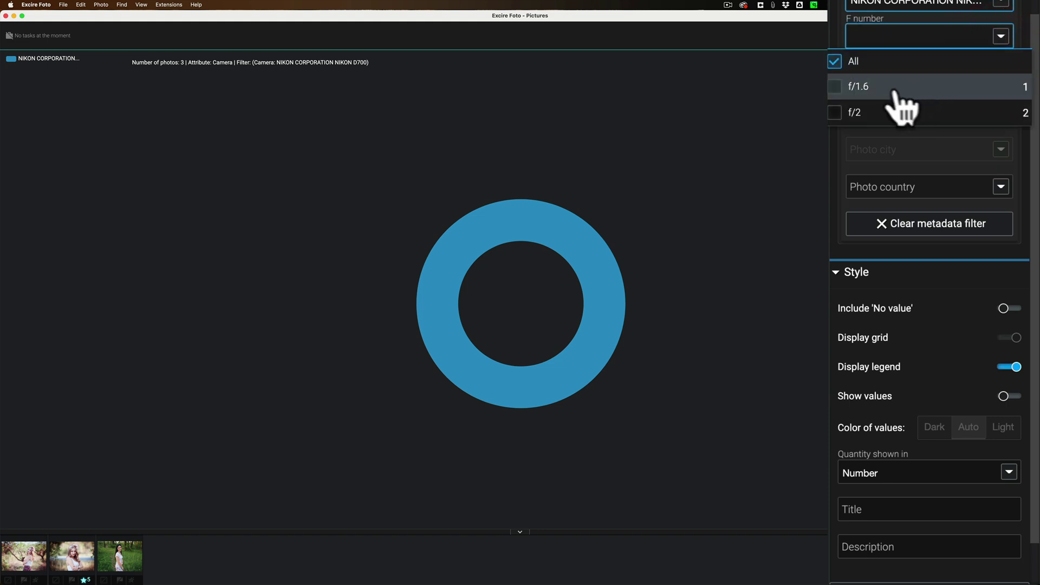
pyautogui.click(854, 111)
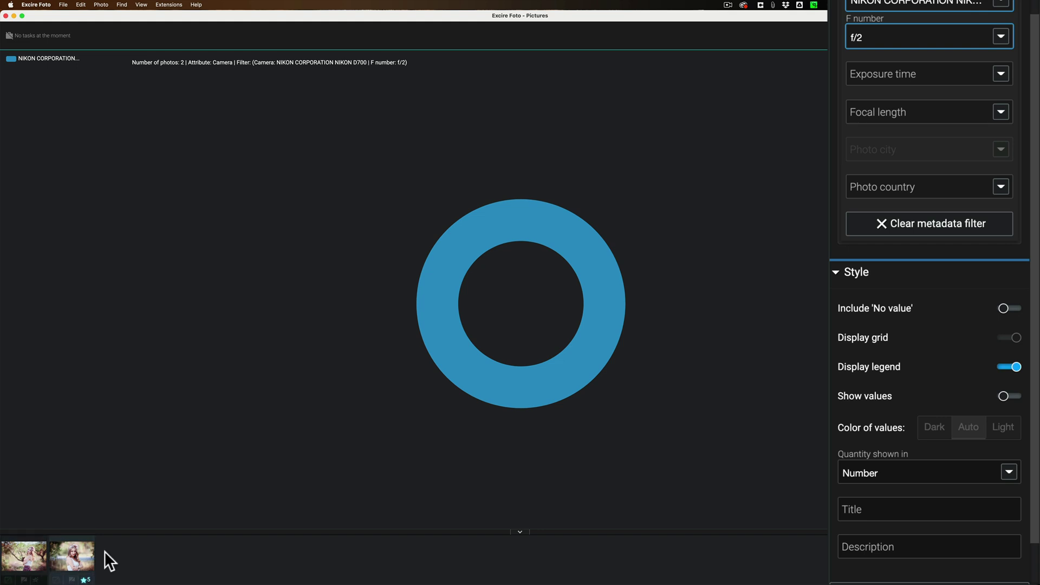
# Remove the NIKON D700 camera filter and clear the f/2 F number filter
pyautogui.click(986, 3)
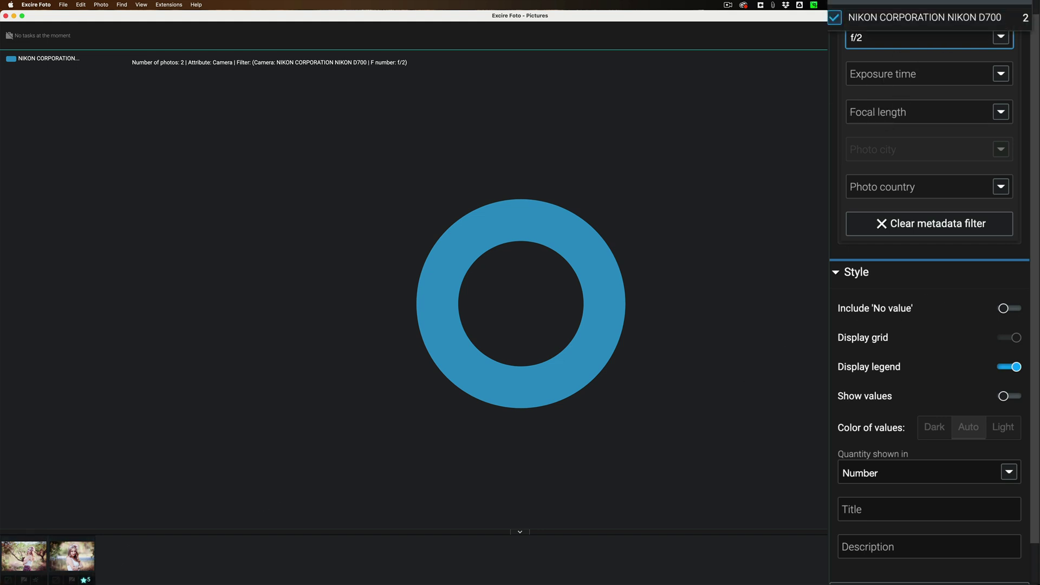
pyautogui.click(945, 18)
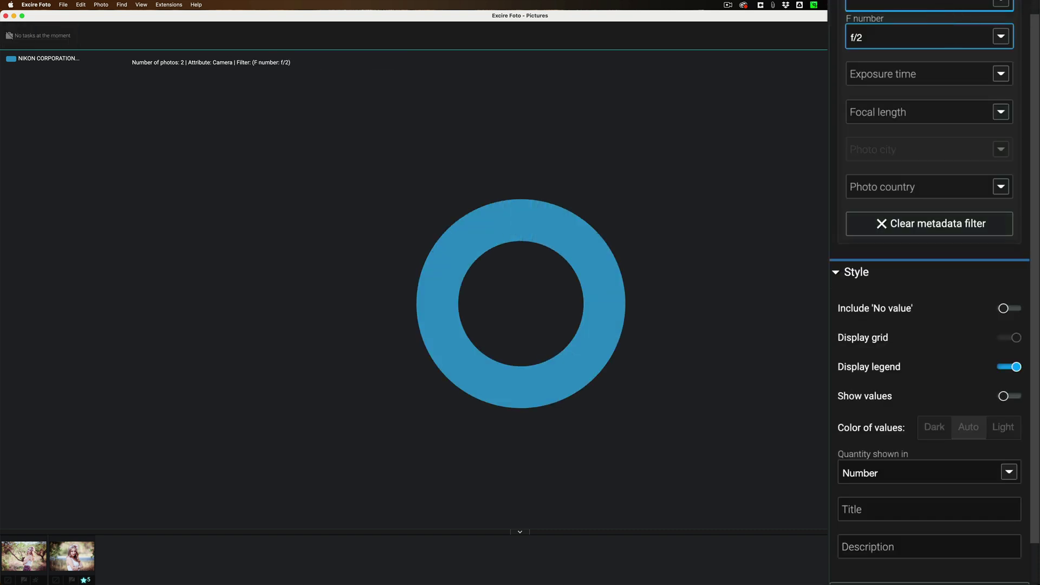
pyautogui.click(985, 3)
pyautogui.click(1003, 36)
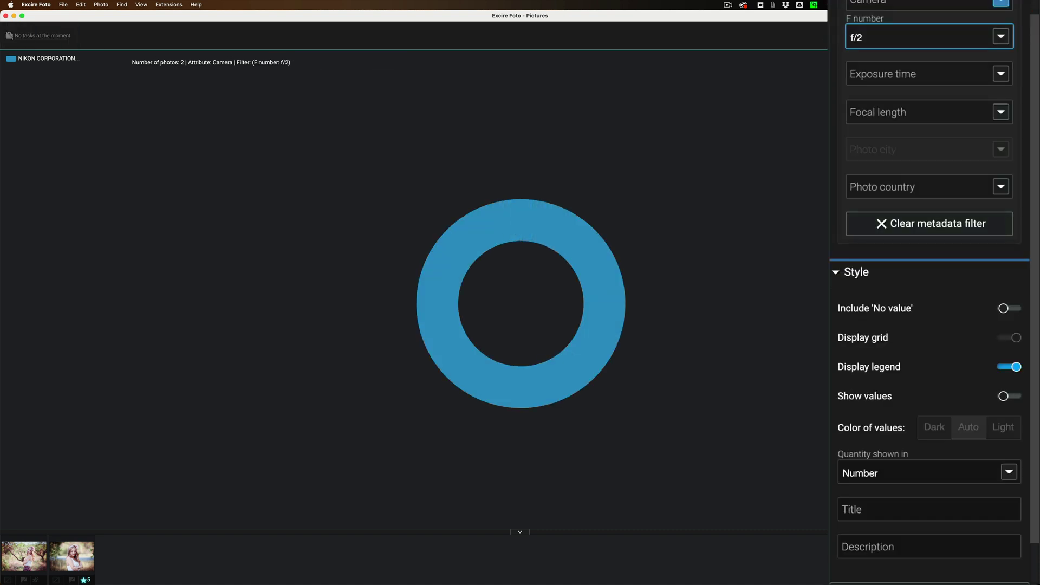
pyautogui.click(1003, 36)
pyautogui.click(948, 14)
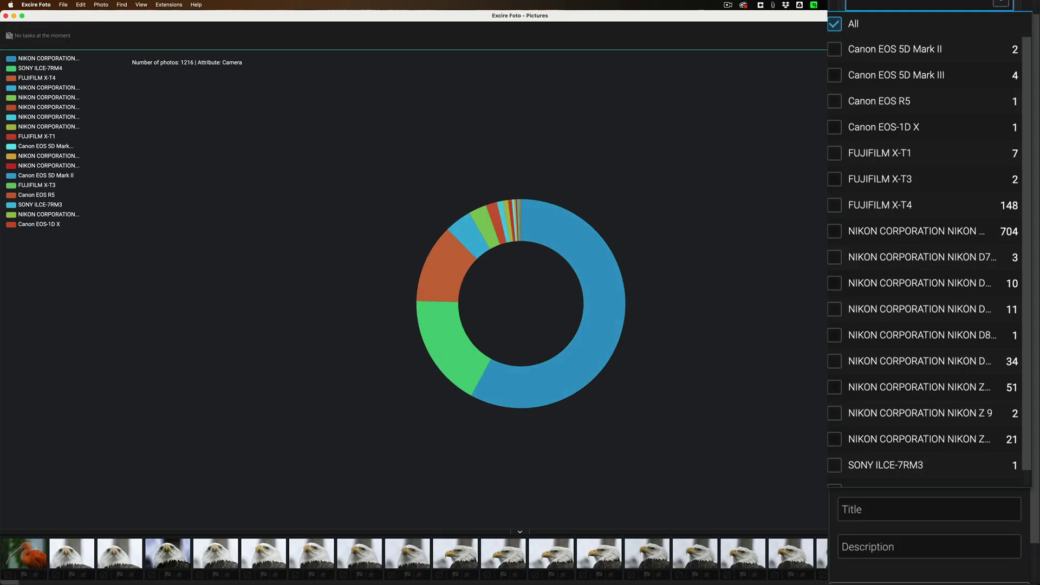
pyautogui.scroll(-1, 975, 271)
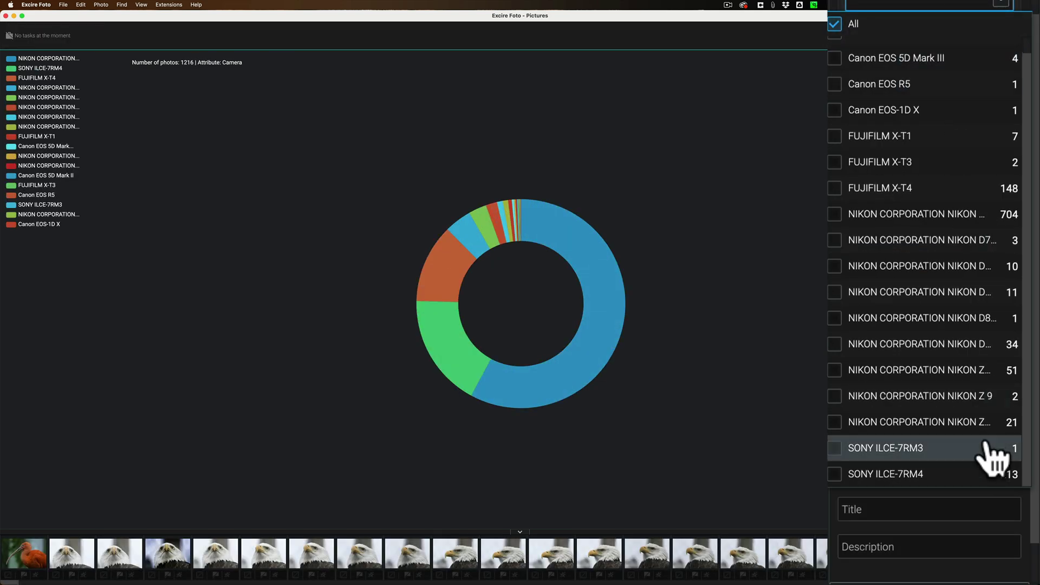
pyautogui.click(927, 426)
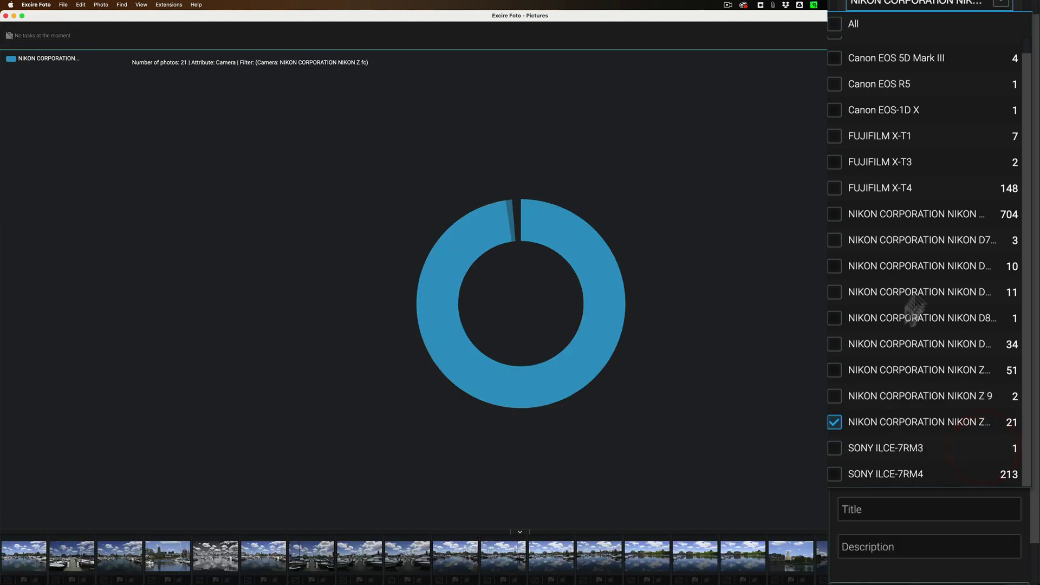
pyautogui.click(895, 229)
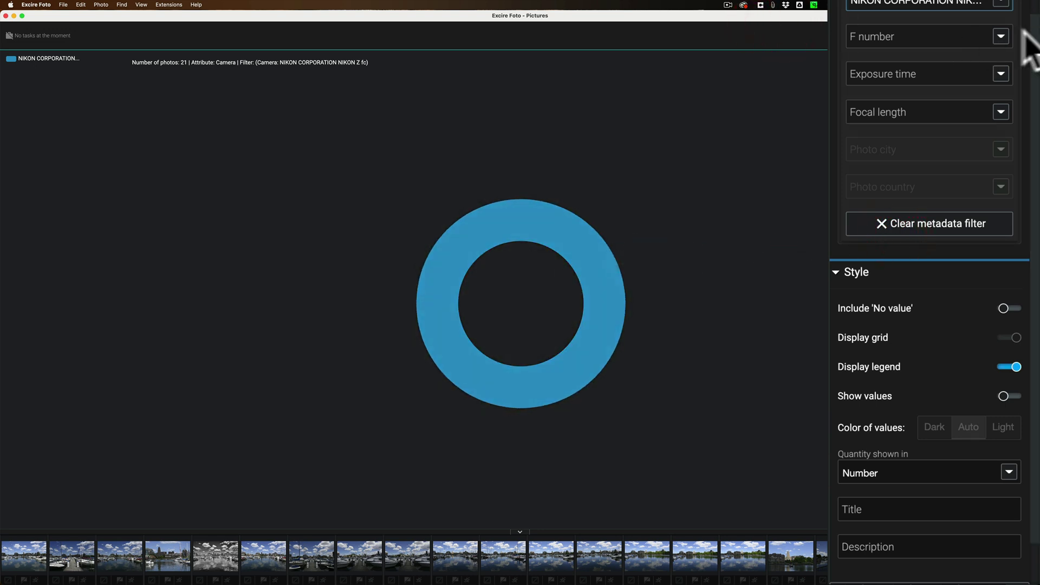
pyautogui.click(1008, 34)
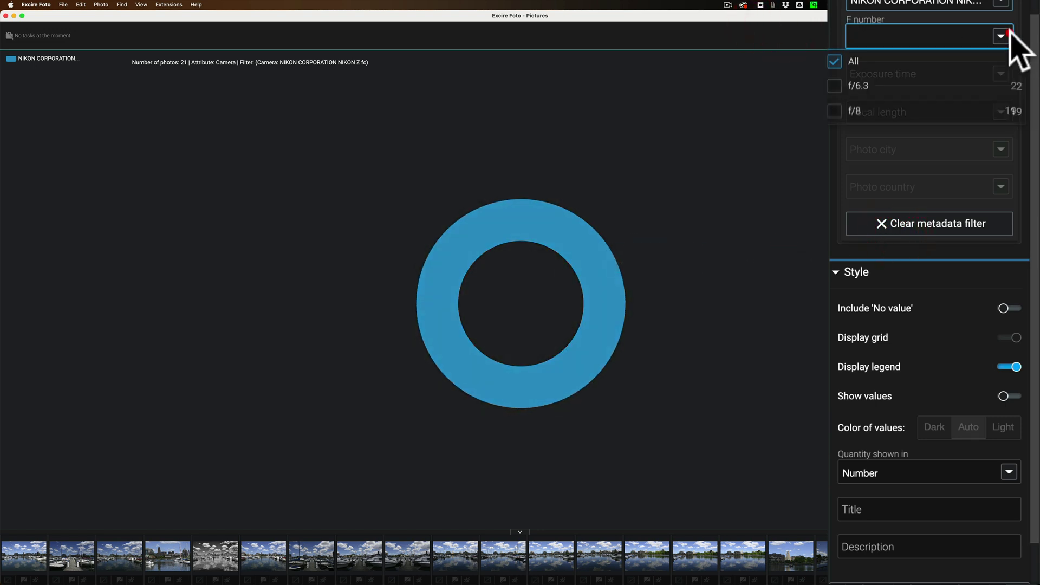
pyautogui.click(861, 88)
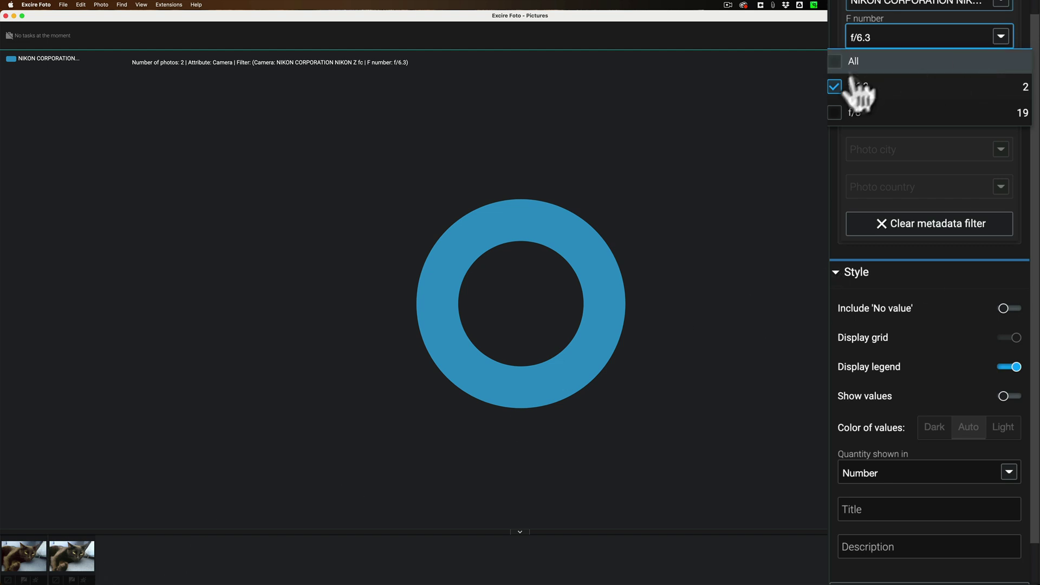
pyautogui.click(910, 58)
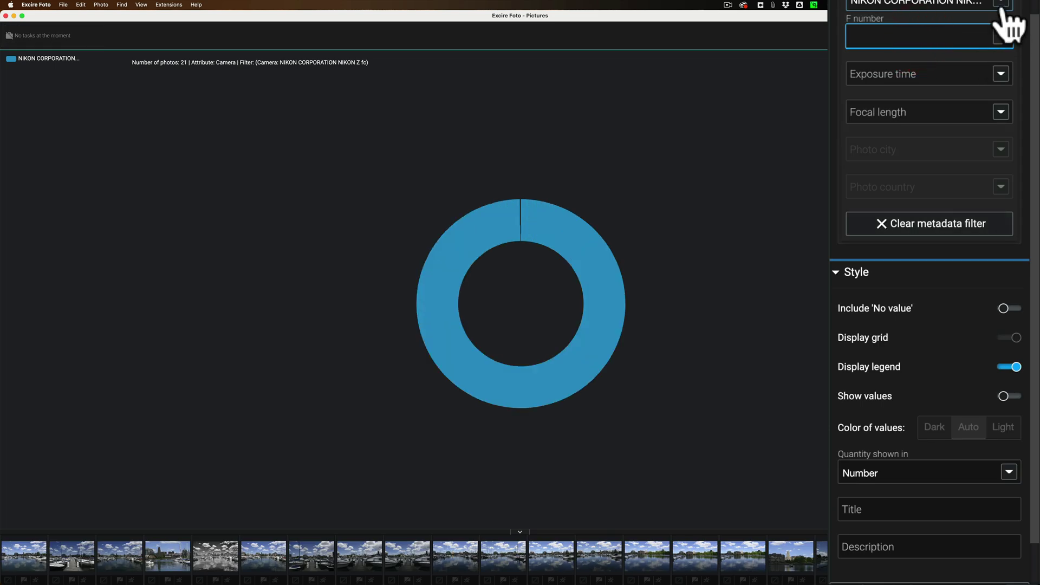
pyautogui.click(1001, 5)
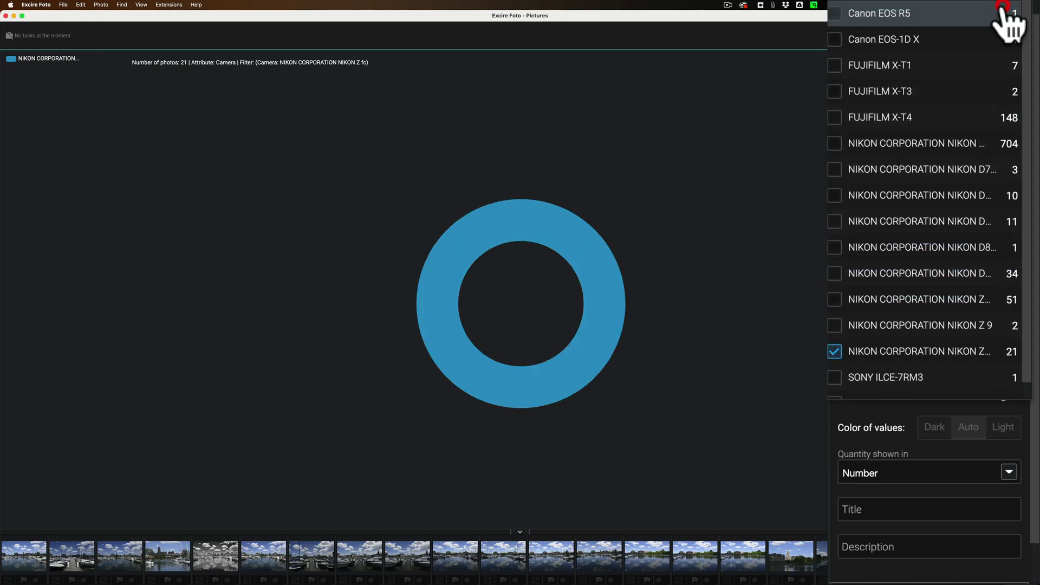
pyautogui.click(877, 352)
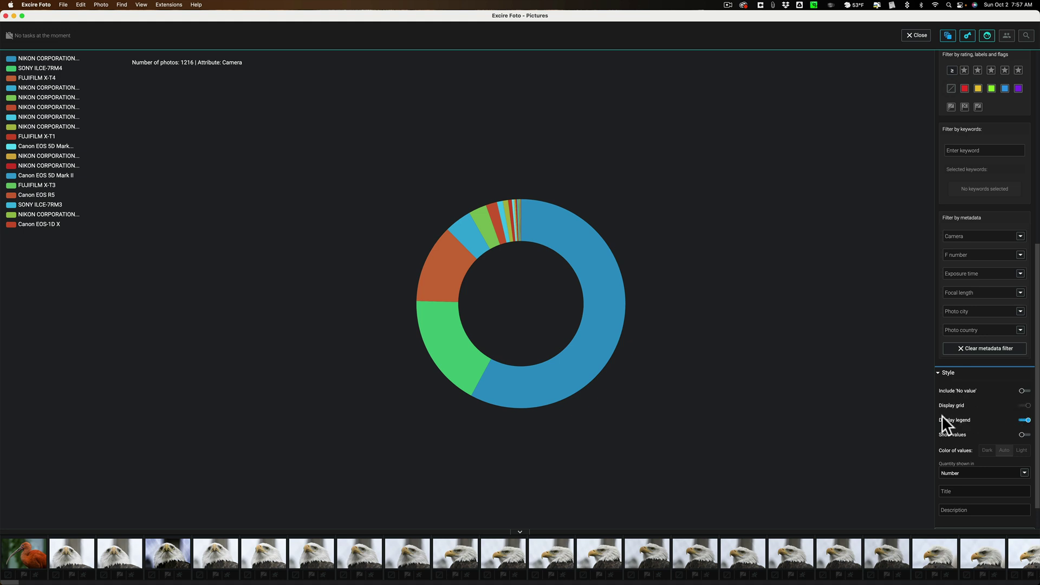
pyautogui.click(1025, 422)
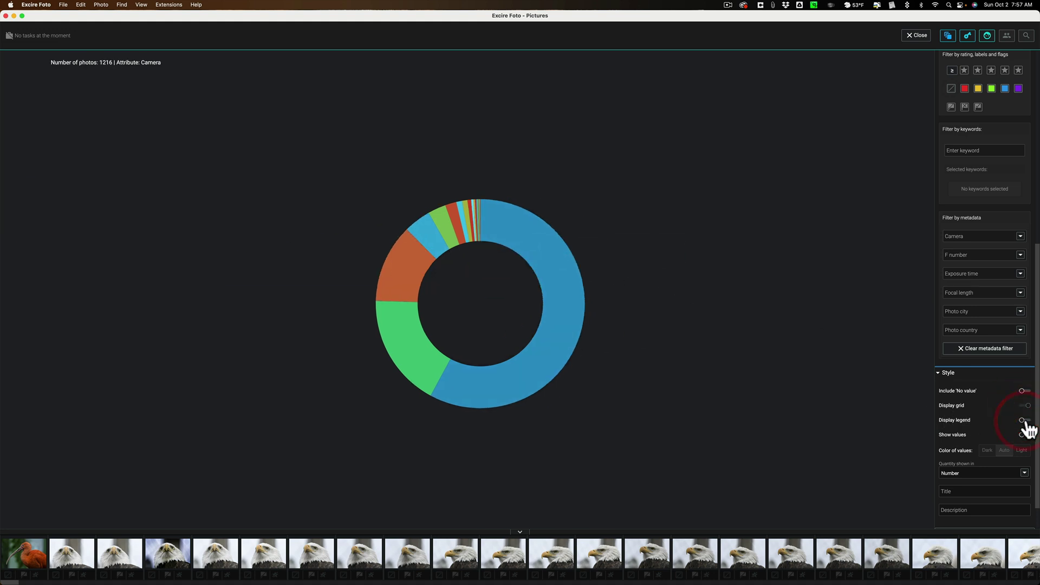
pyautogui.click(1025, 420)
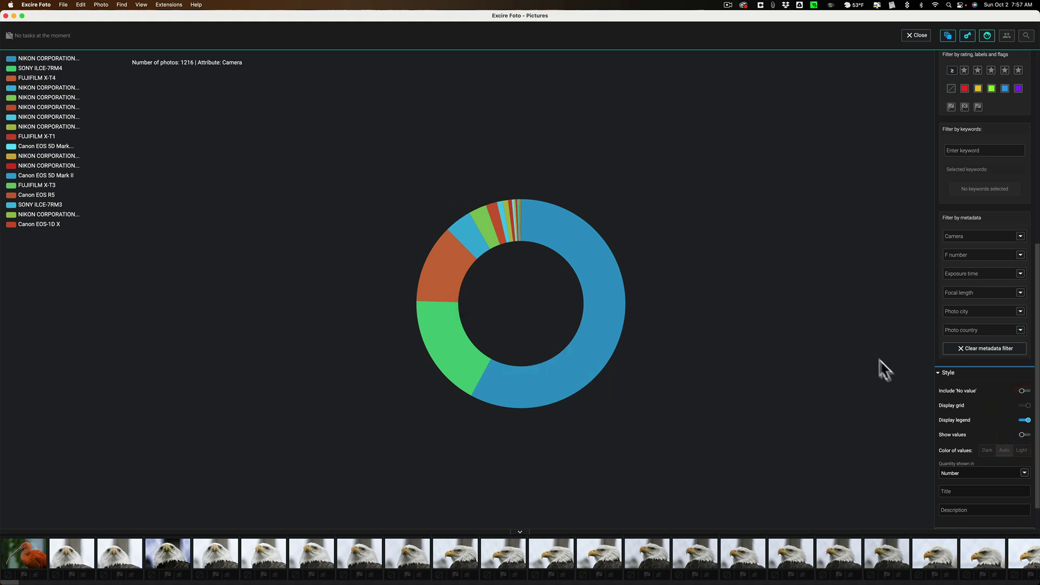
pyautogui.click(1026, 435)
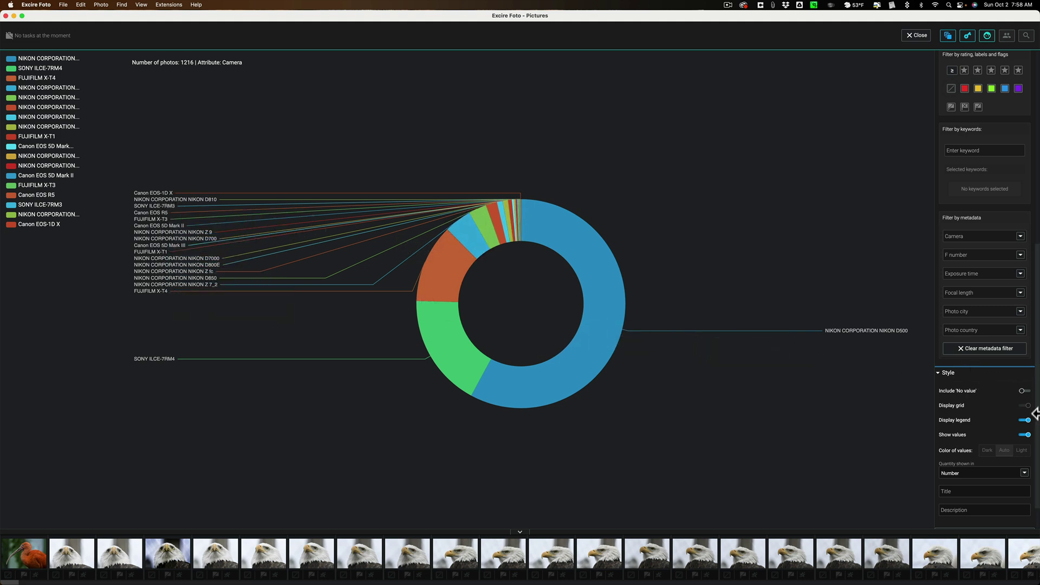
pyautogui.click(1023, 435)
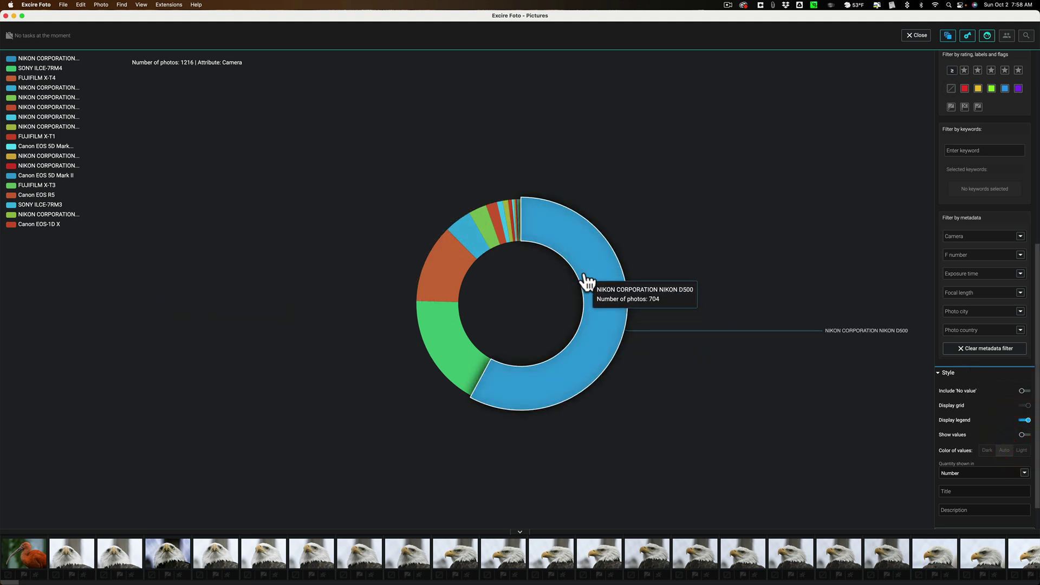
pyautogui.scroll(-2, 1014, 470)
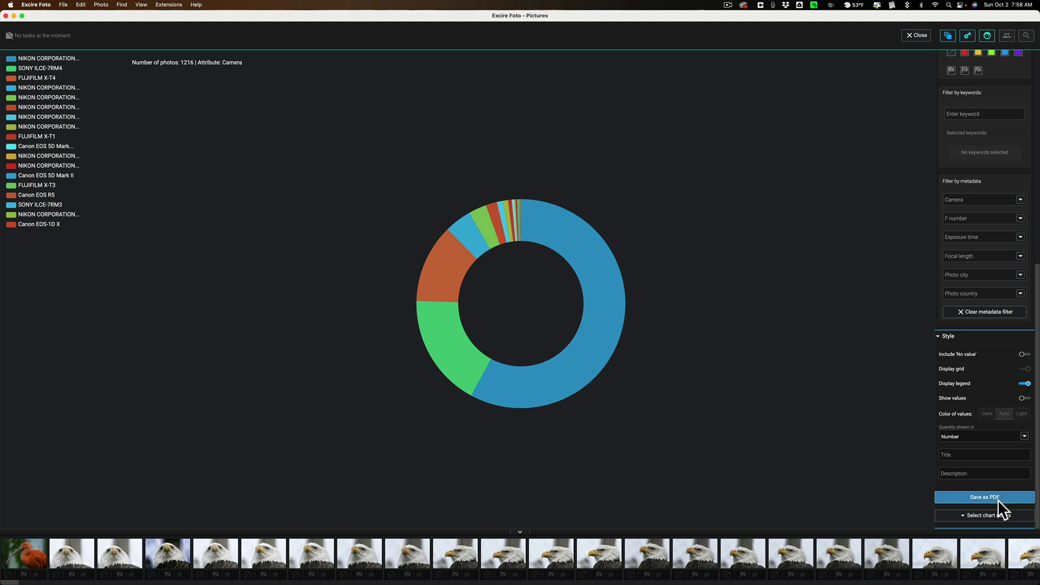
pyautogui.click(970, 515)
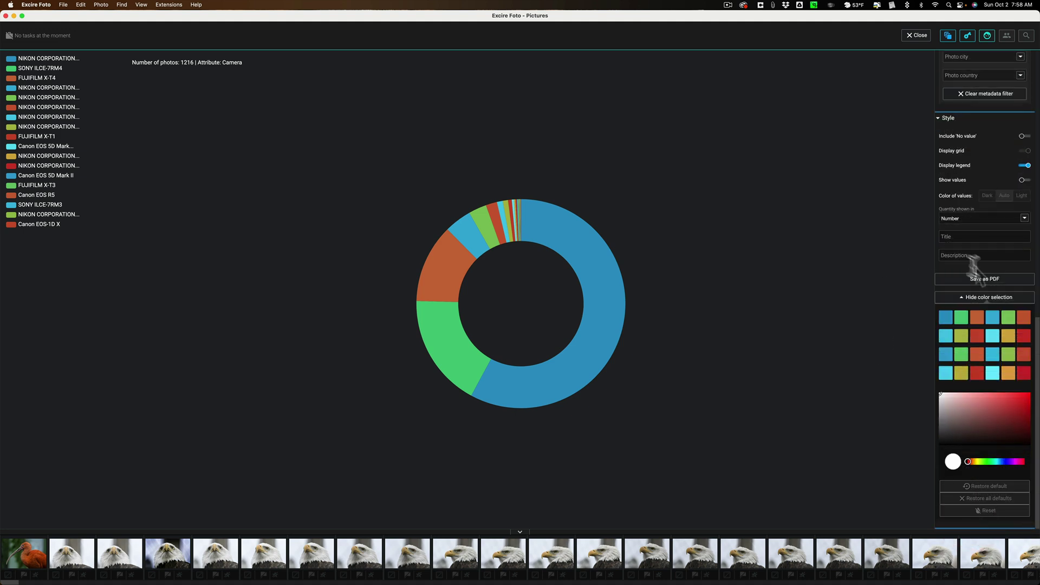
pyautogui.moveTo(558, 238)
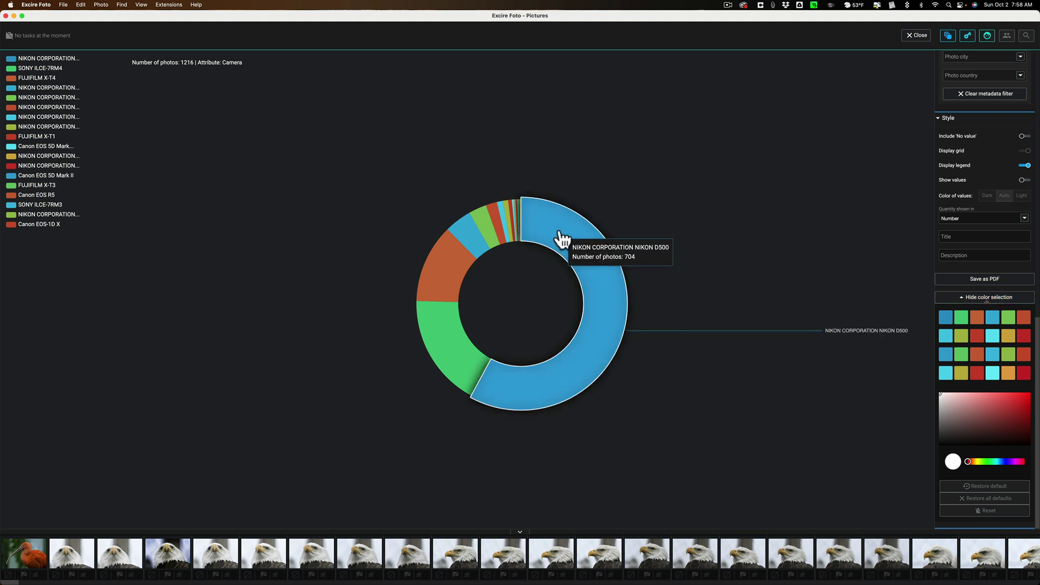
pyautogui.click(988, 296)
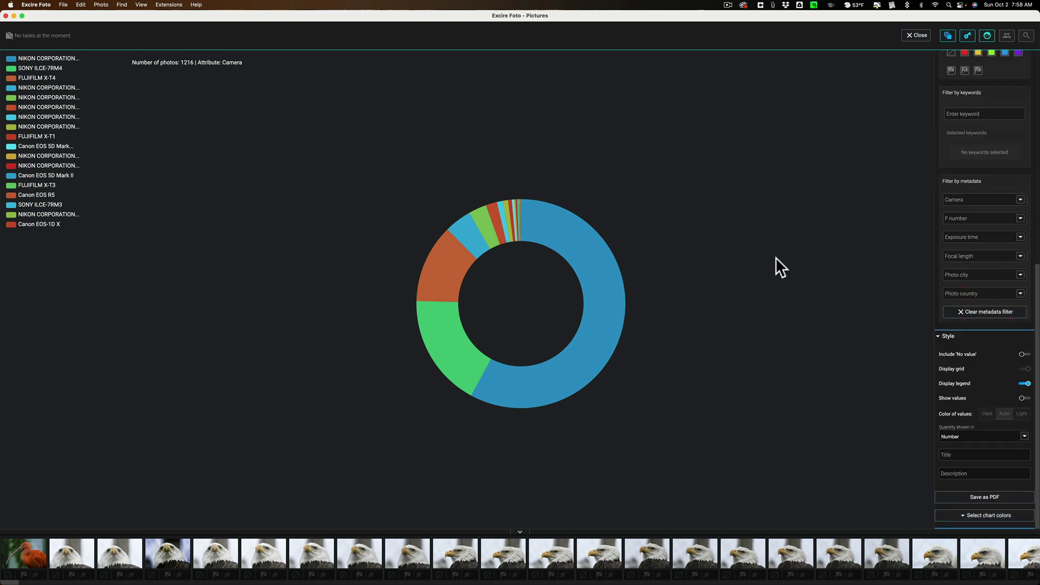
# Close Analytics, reopen it via Open last Analytics session, then close back to the 1218-photo grid
pyautogui.click(913, 35)
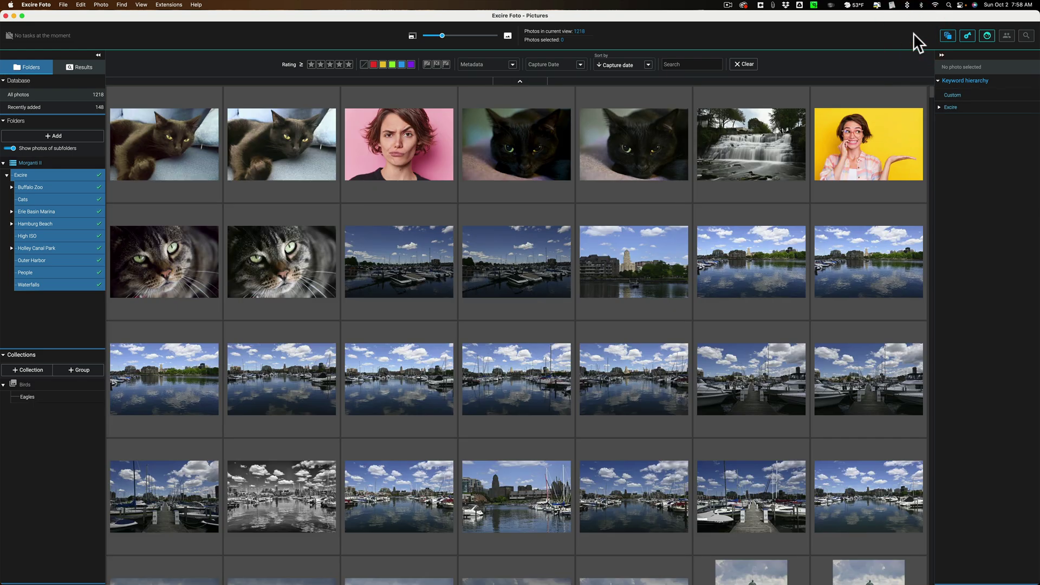
pyautogui.click(164, 5)
pyautogui.moveTo(178, 27)
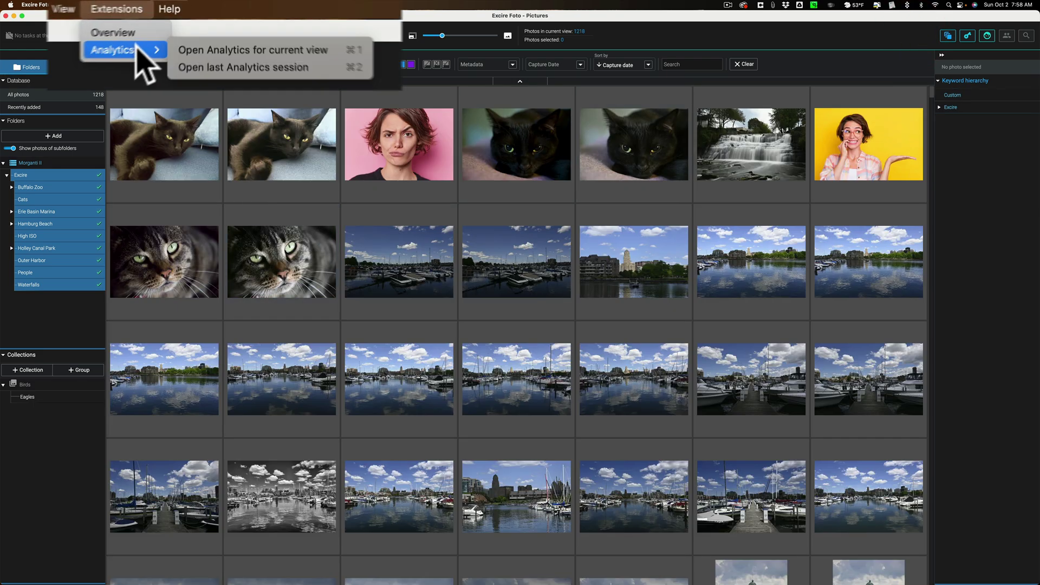
pyautogui.click(289, 75)
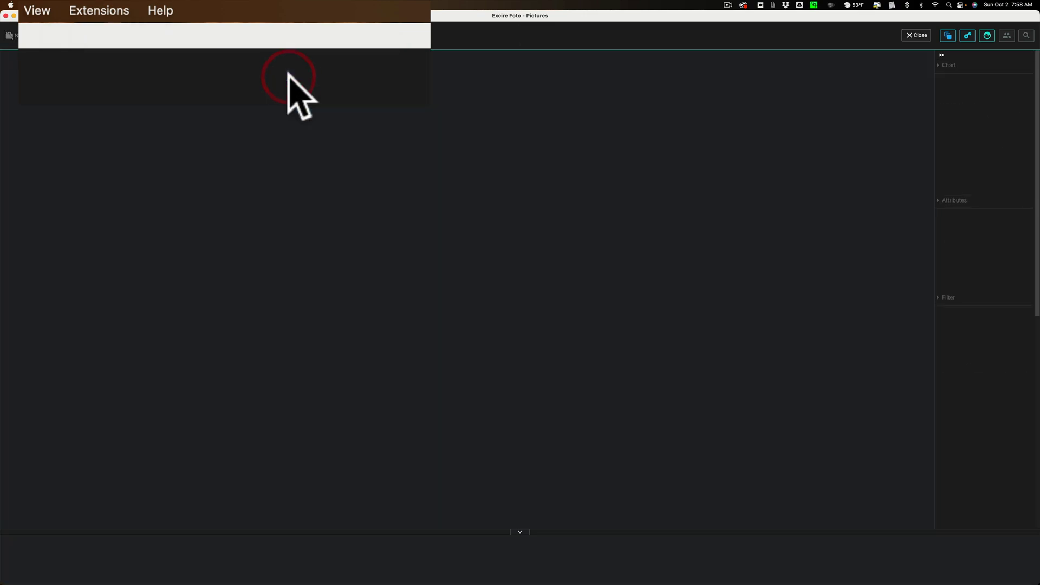
pyautogui.click(105, 16)
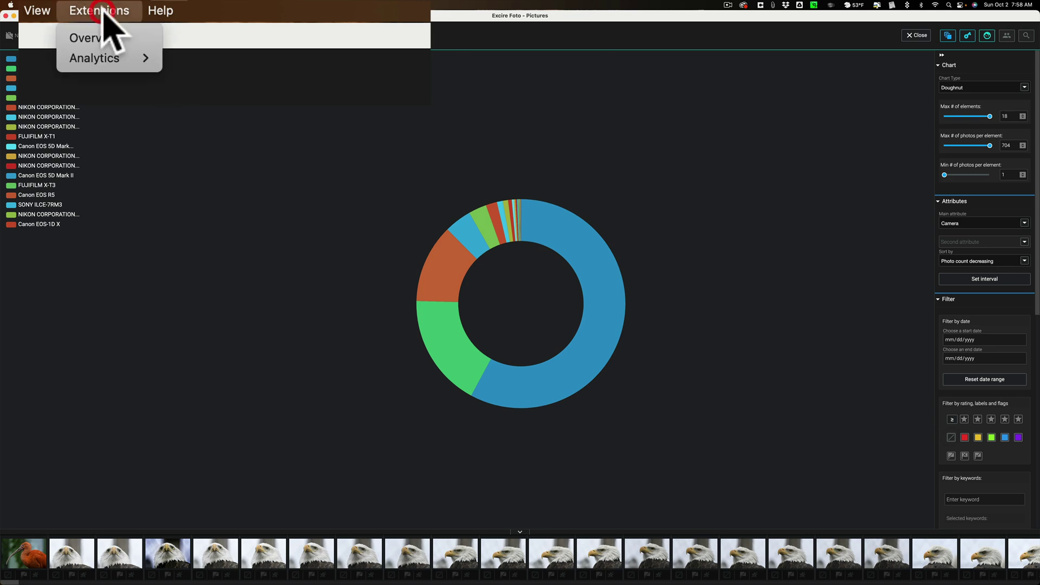
pyautogui.click(913, 35)
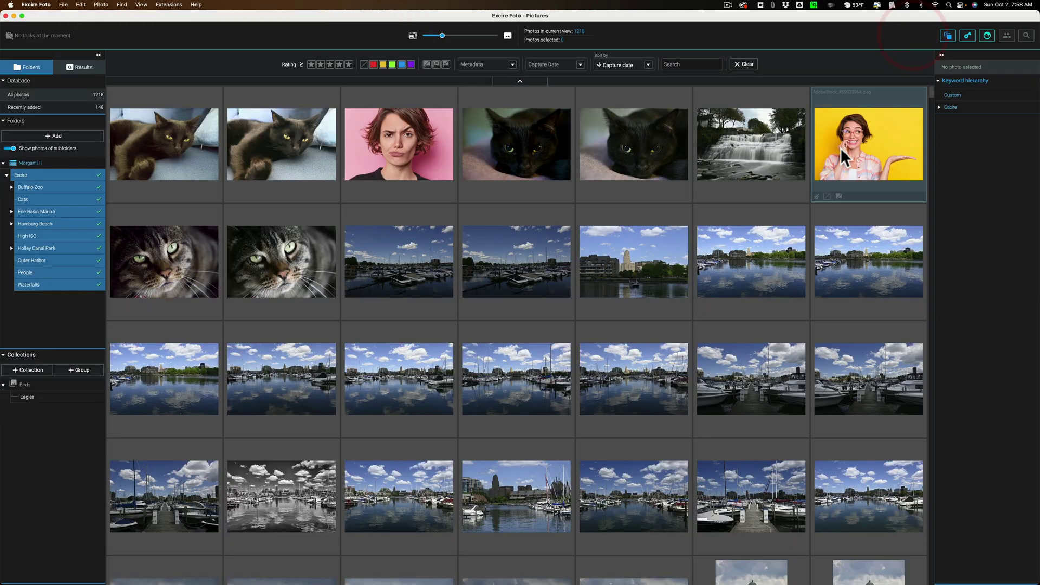
pyautogui.moveTo(840, 148)
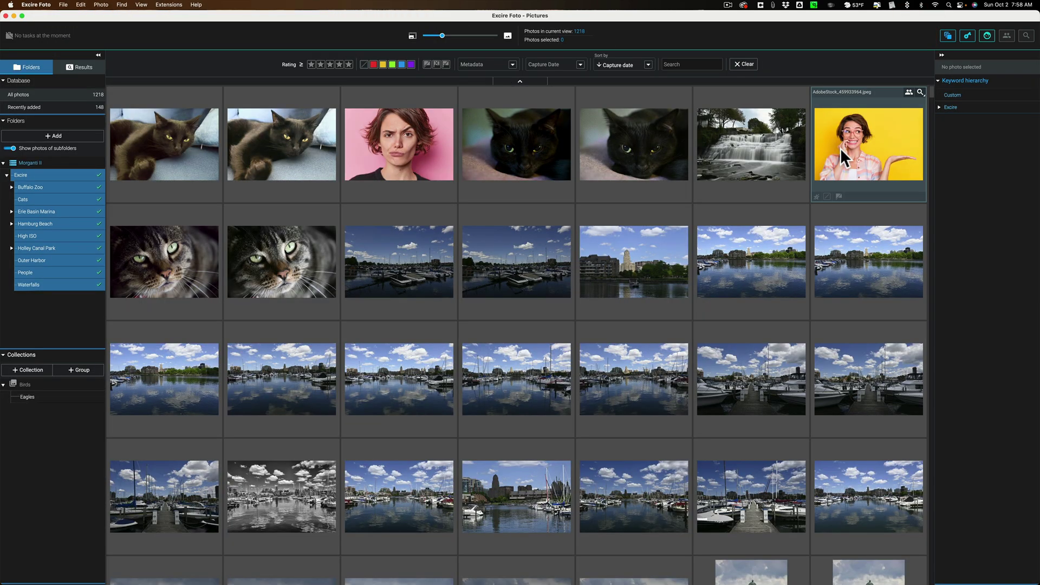